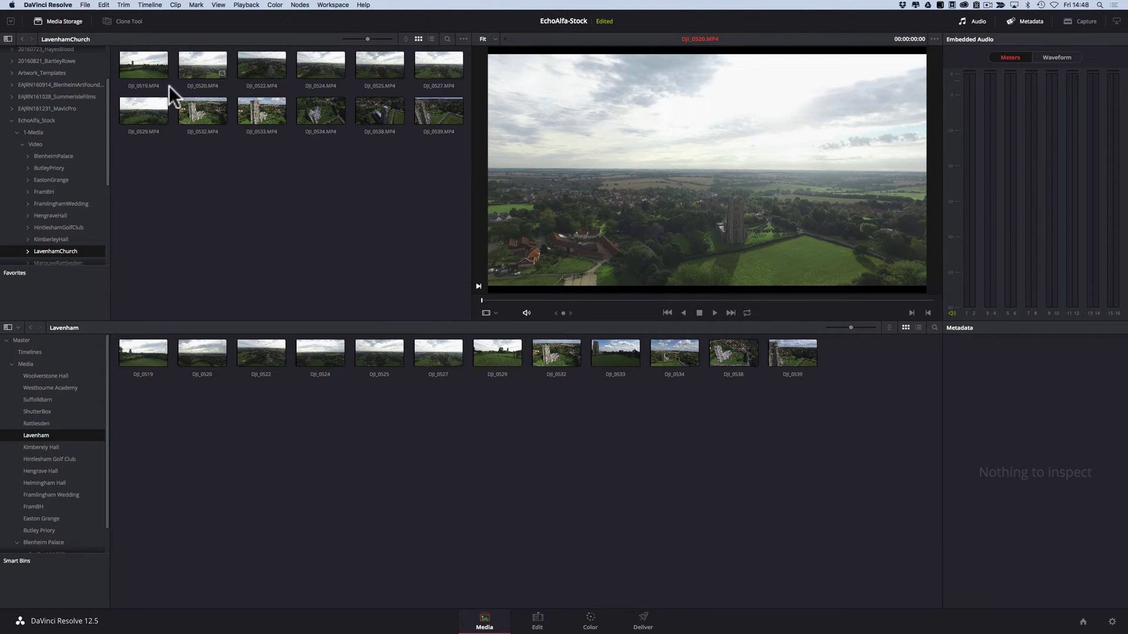
left_click(147, 69)
left_click(443, 122, "shift")
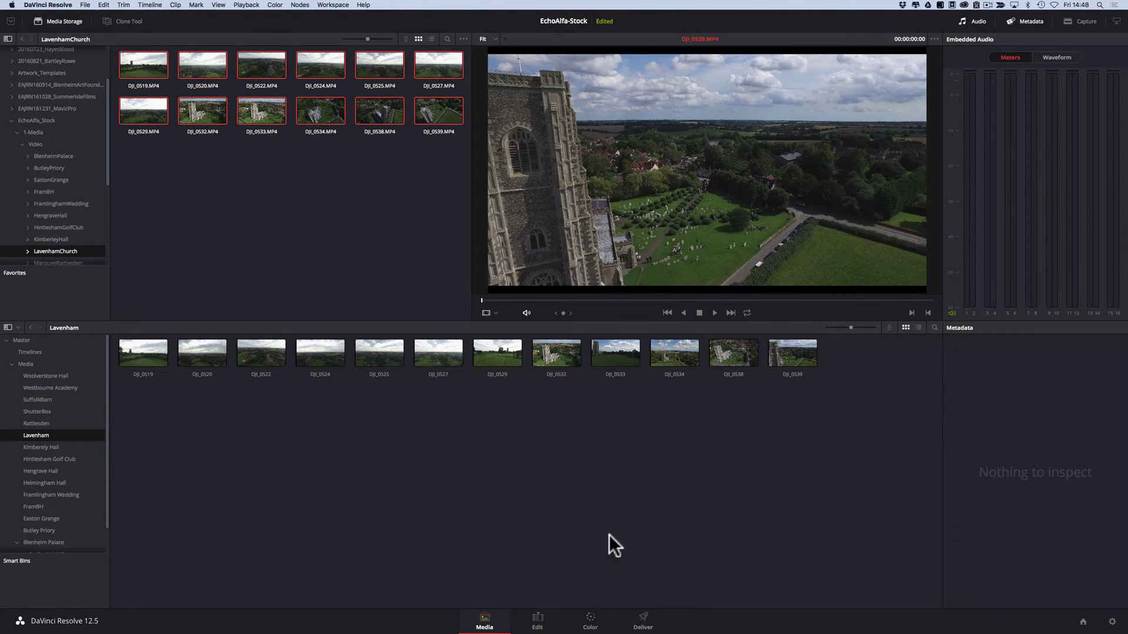
left_click(259, 147)
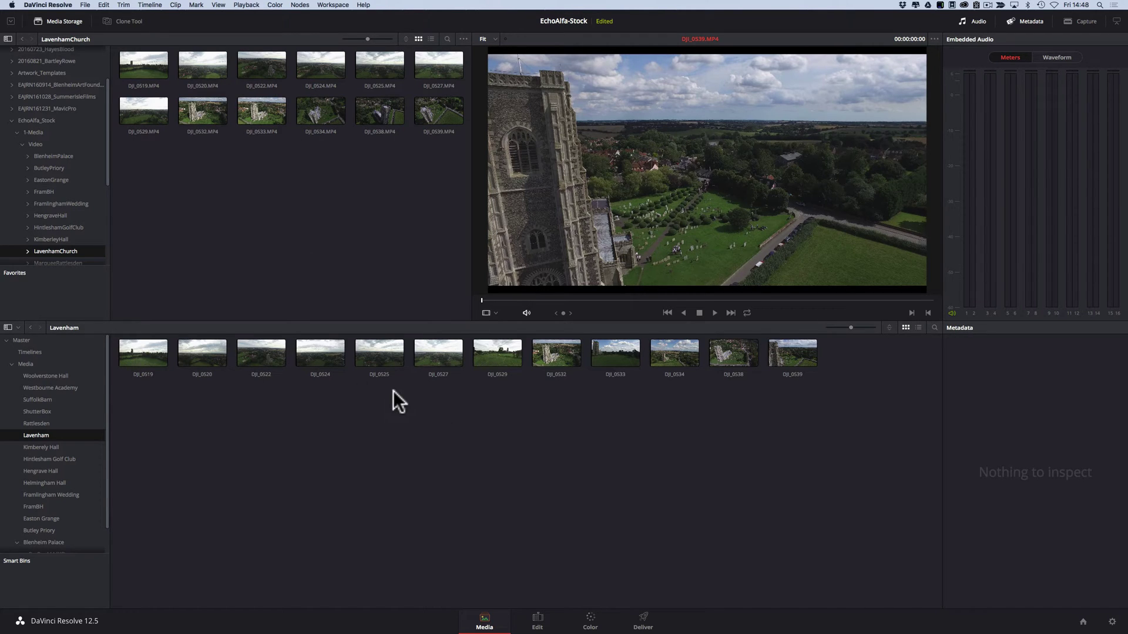
Switch to the Edit page and hide the Inspector to enlarge the viewers.
left_click(544, 618)
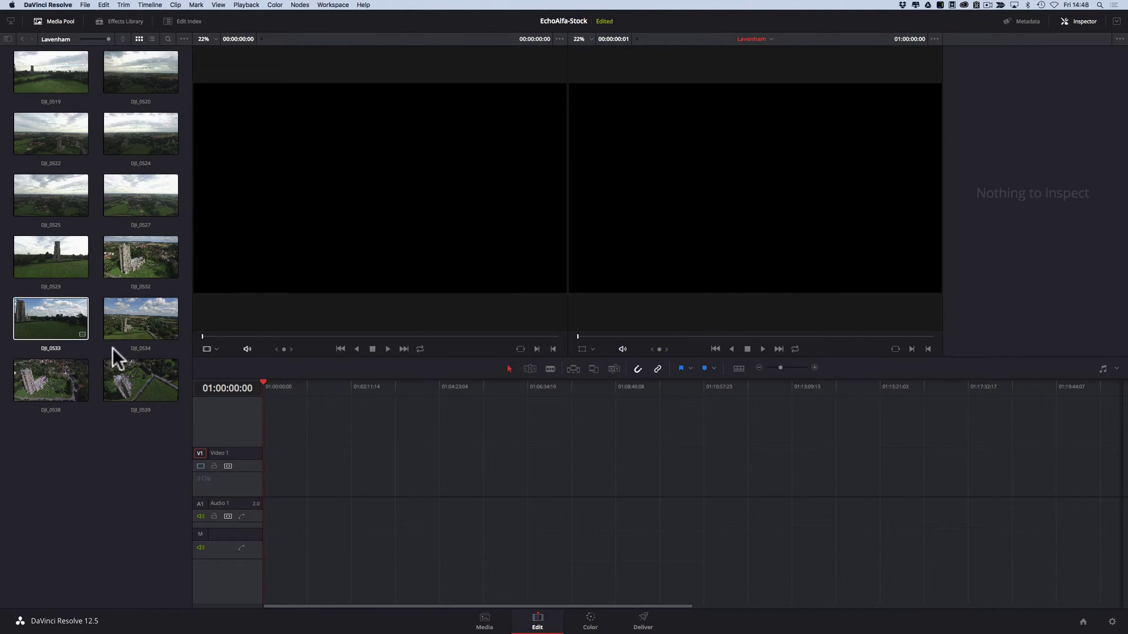
left_click(38, 229)
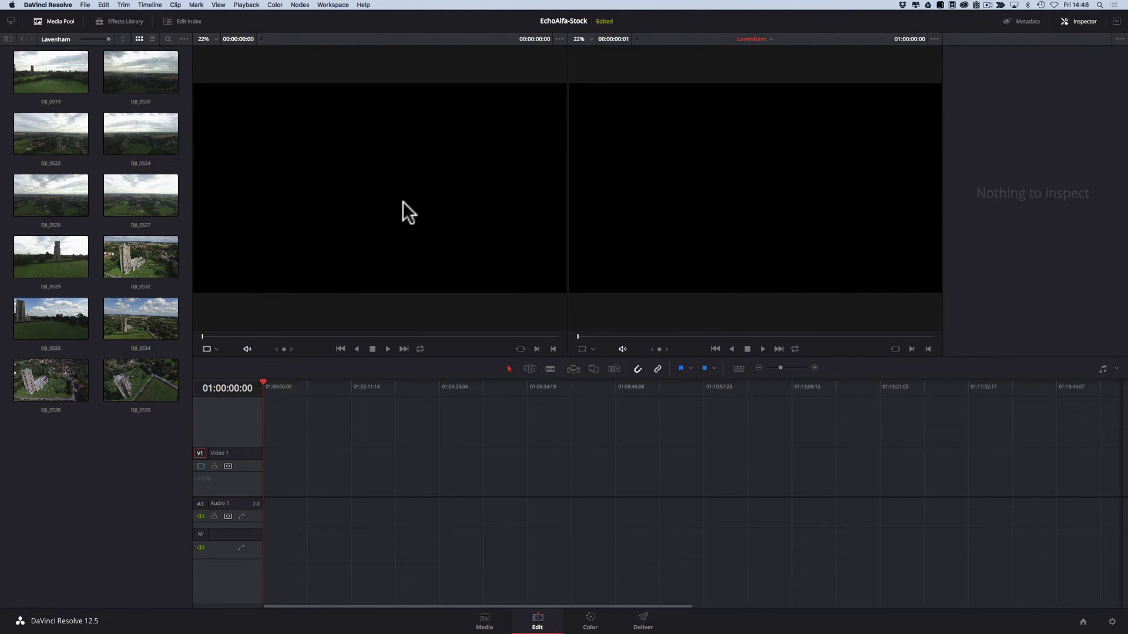
left_click(1079, 22)
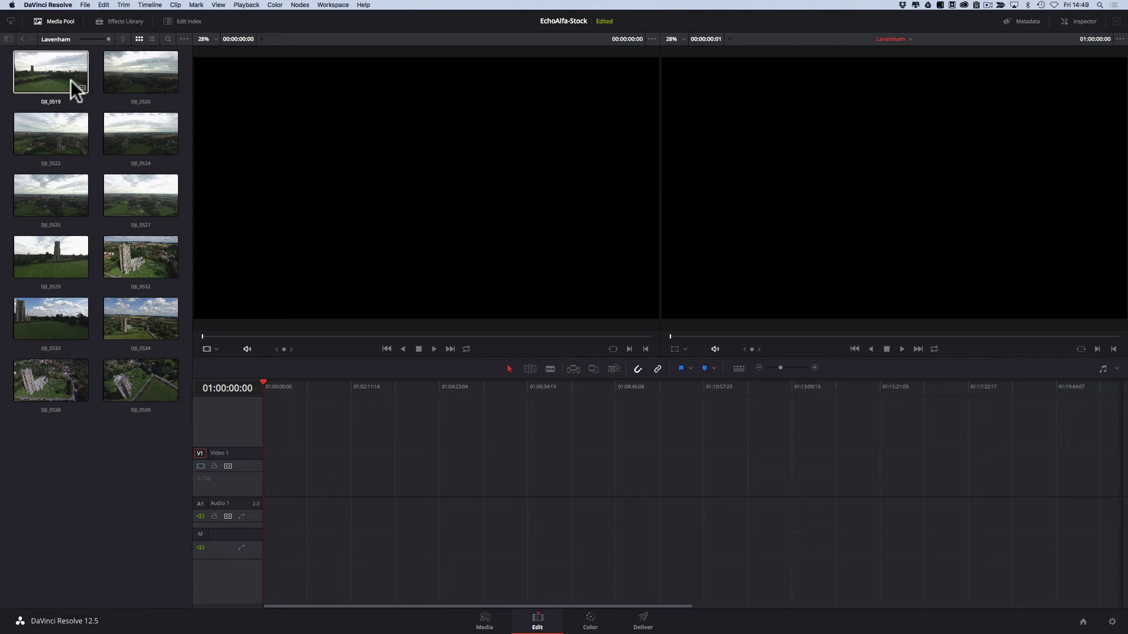
Place all clips from DJI_0519 to DJI_0539 on the Video 1 track and remove the gap before the first clip.
left_click(123, 383)
left_click(47, 79, "shift")
left_click_drag(47, 79, 322, 473)
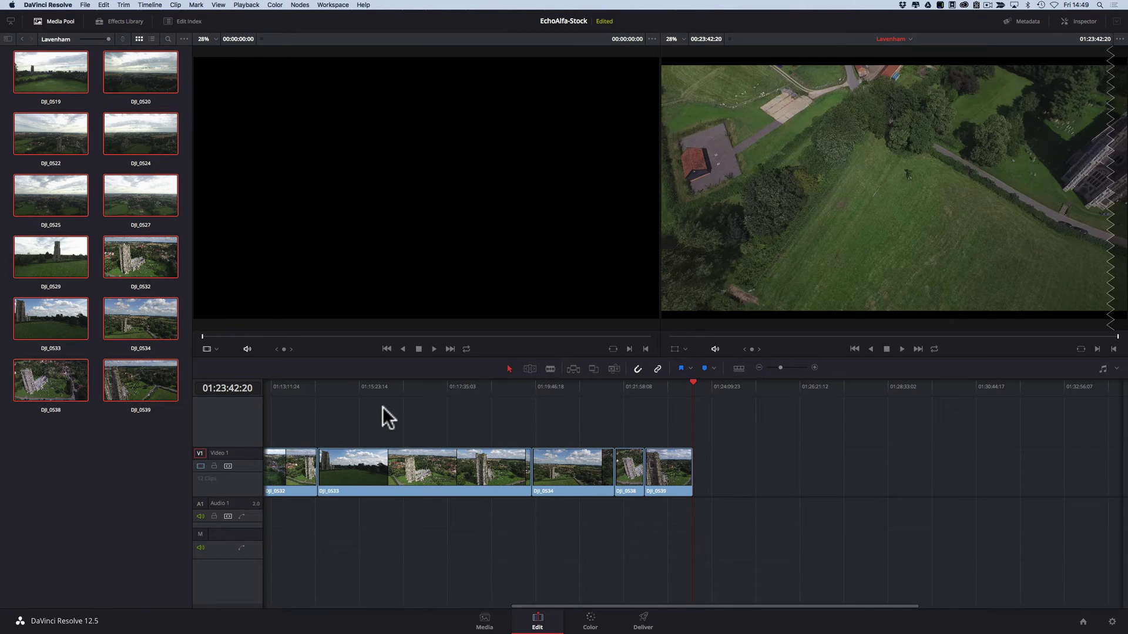
key("shift+z")
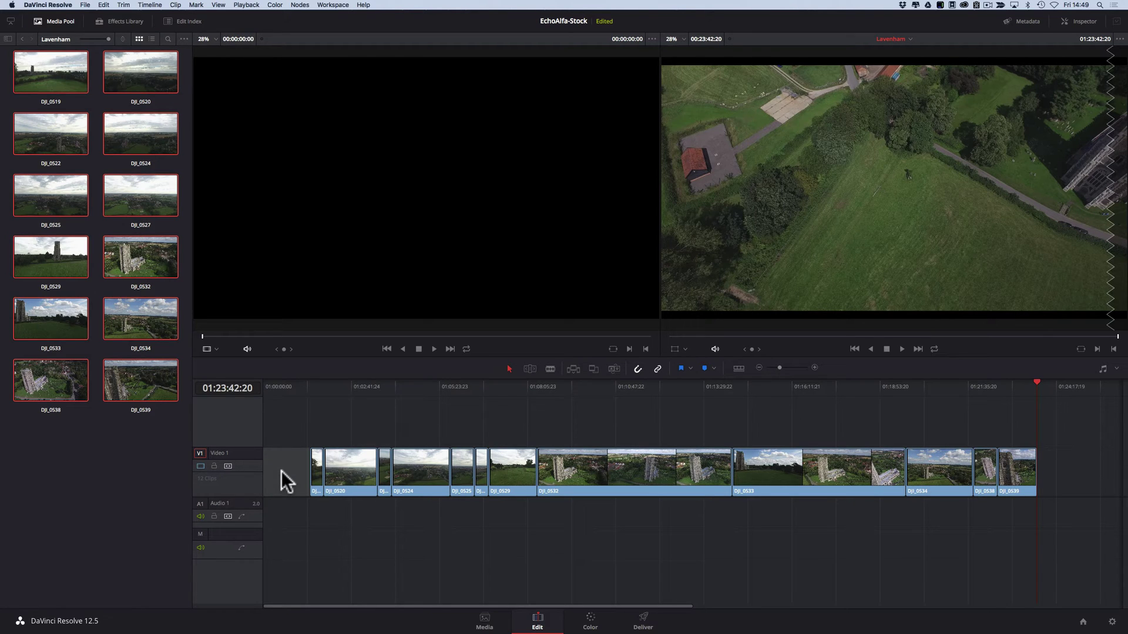
key("BackSpace")
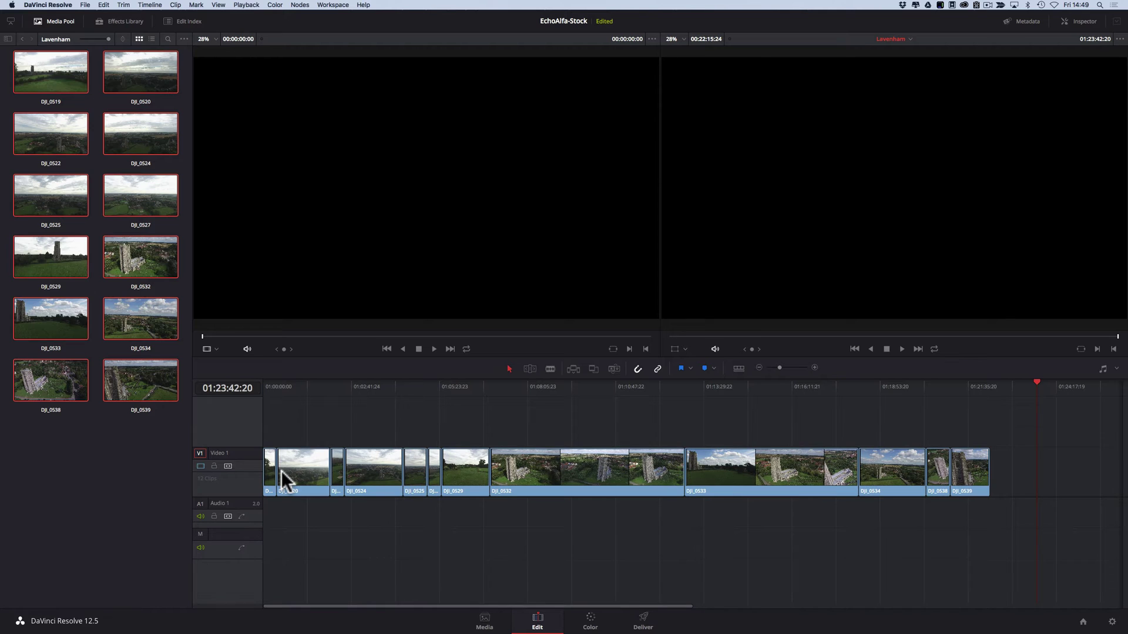
Remove the first clip, DJI_0519, from the timeline and close the gap it leaves.
left_click_drag(279, 389, 262, 389)
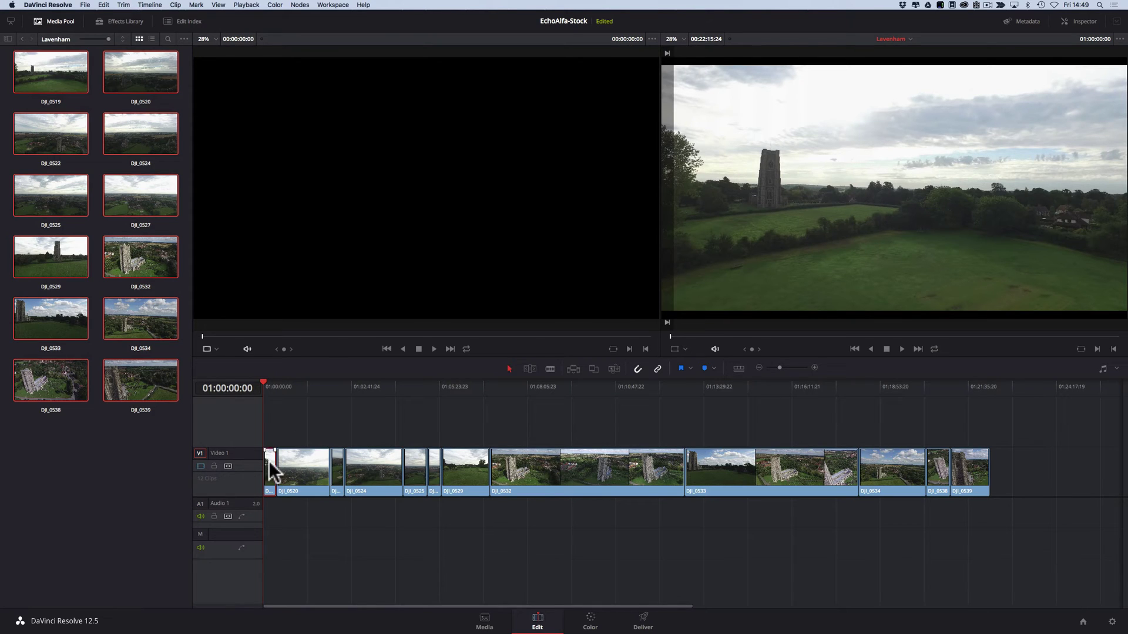
key("BackSpace")
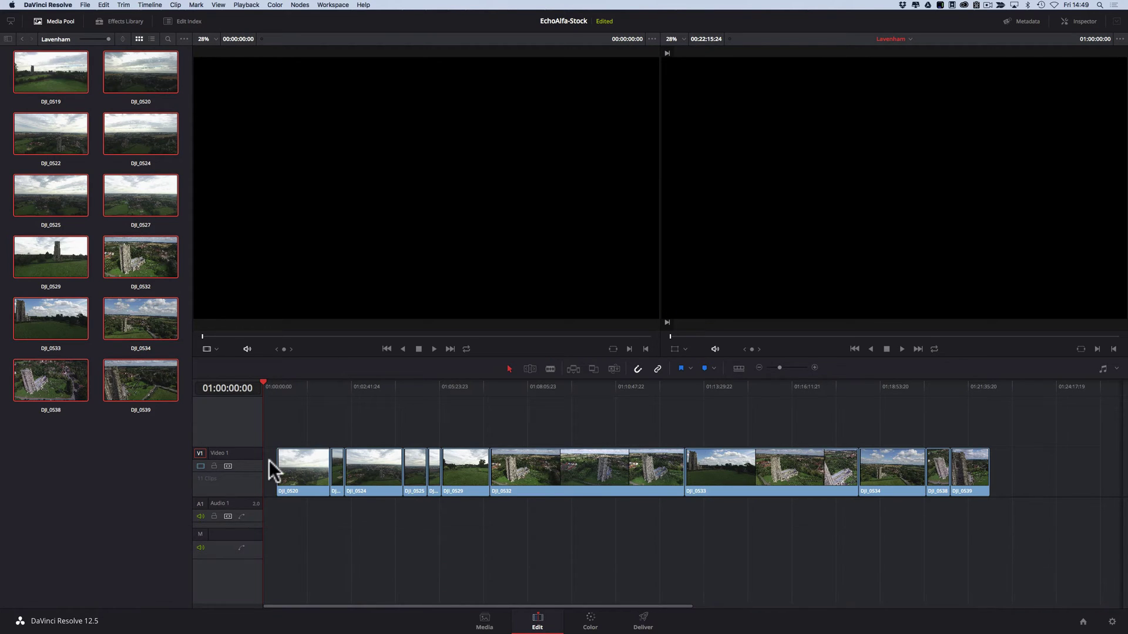
left_click(269, 460)
key("BackSpace")
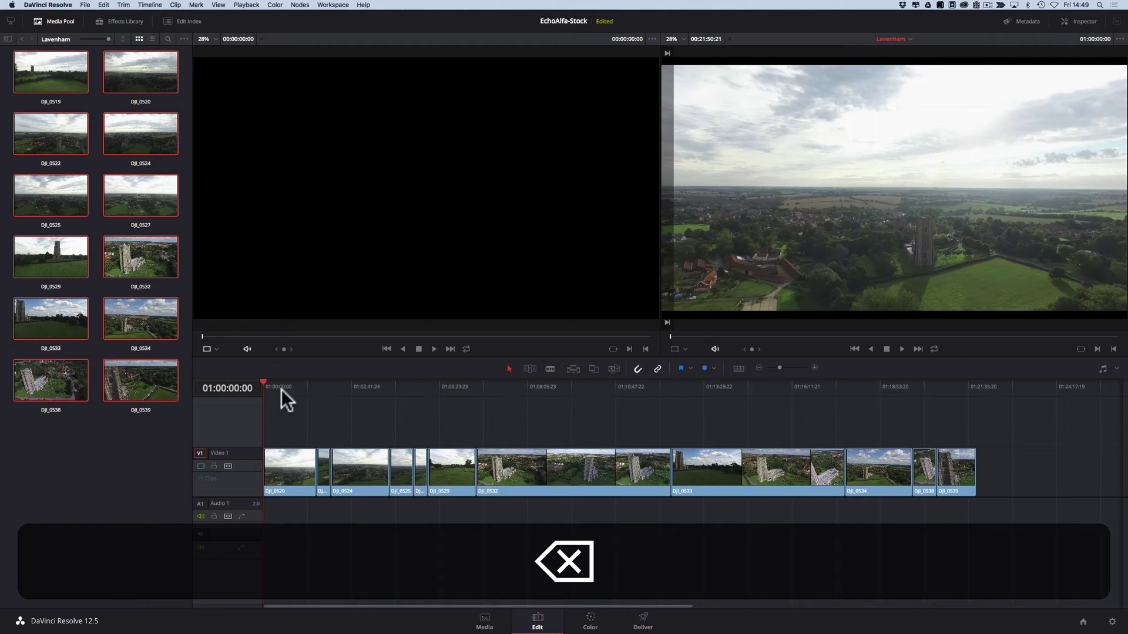
Generate optimized media for all the selected clips in the Lavenham bin.
mouse_move(281, 389)
left_mouse_down()
mouse_move(266, 389)
mouse_move(276, 389)
left_mouse_up()
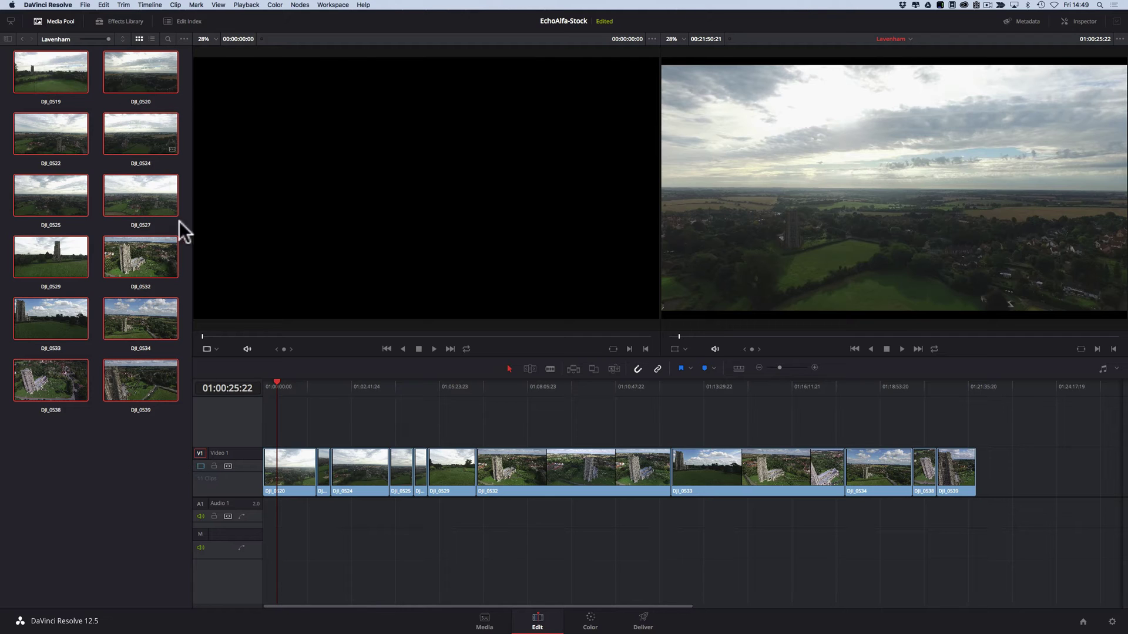
right_click(119, 74)
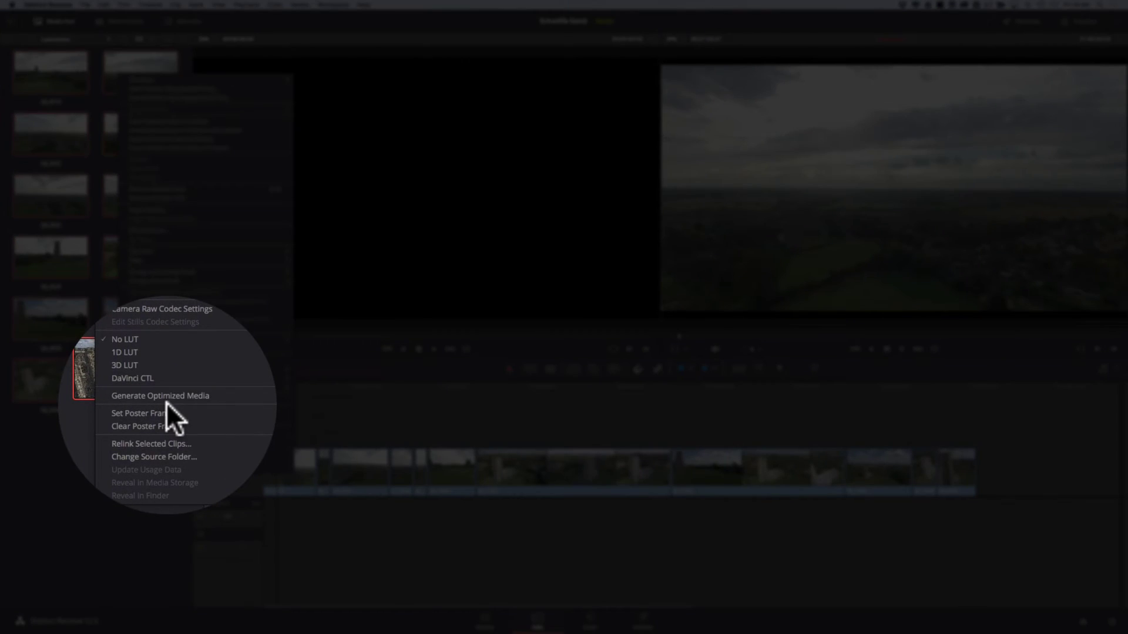
left_click(167, 399)
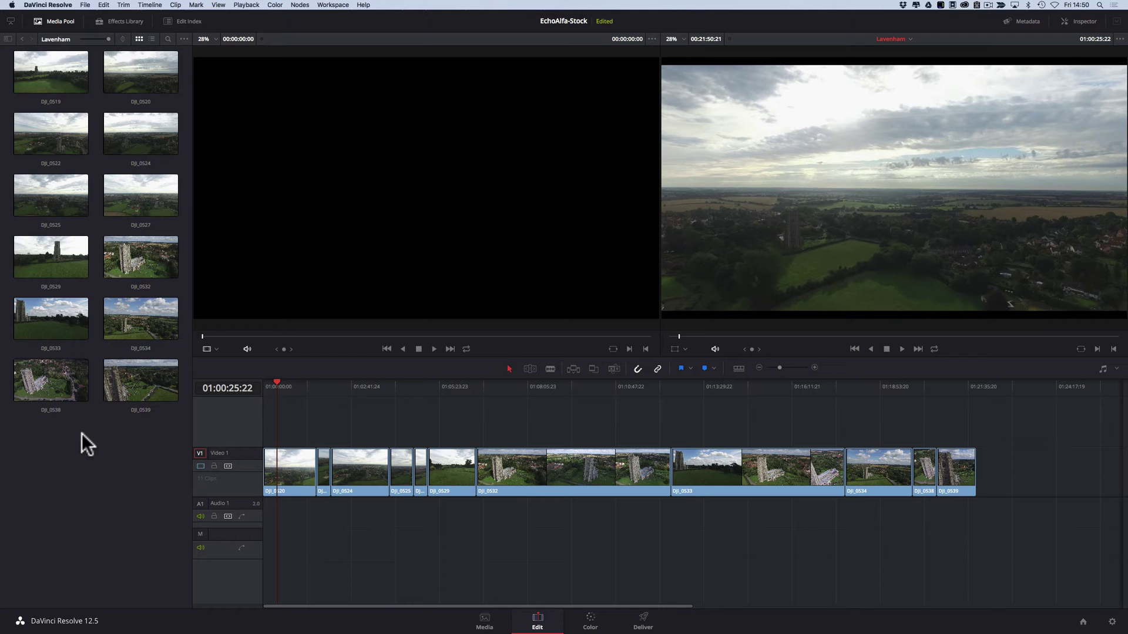
In Trim Edit mode, ripple-trim the start of the first timeline clip, DJI_0520, to 01:00:38:09.
mouse_move(276, 383)
left_mouse_down()
mouse_move(345, 392)
mouse_move(292, 391)
left_mouse_up()
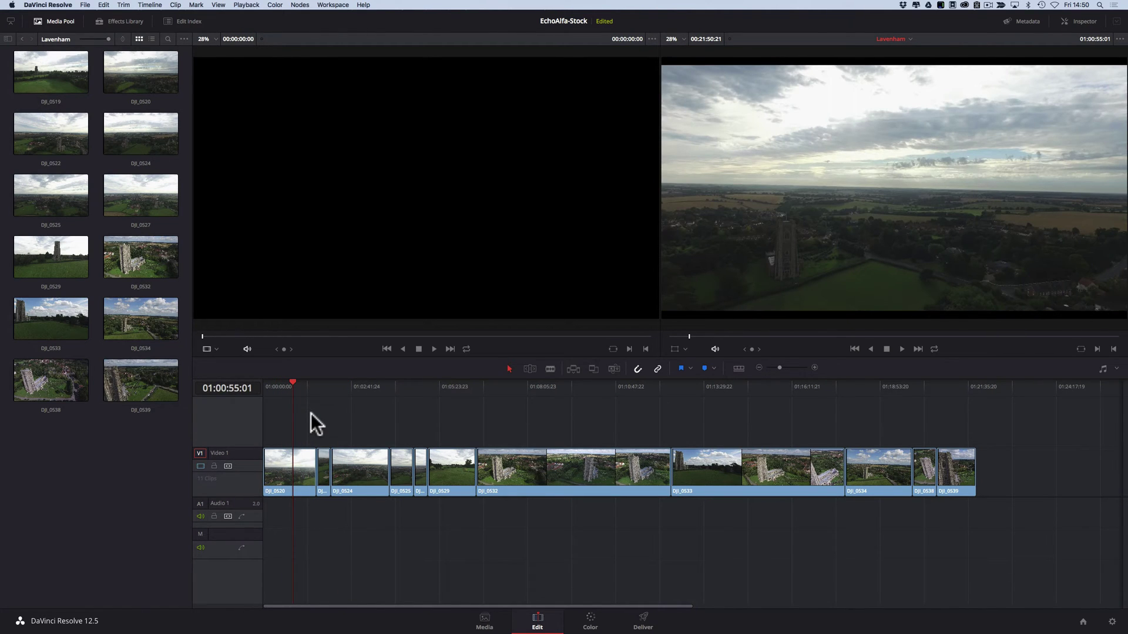
key("super+equal")
key("super+equal")
key("super+equal")
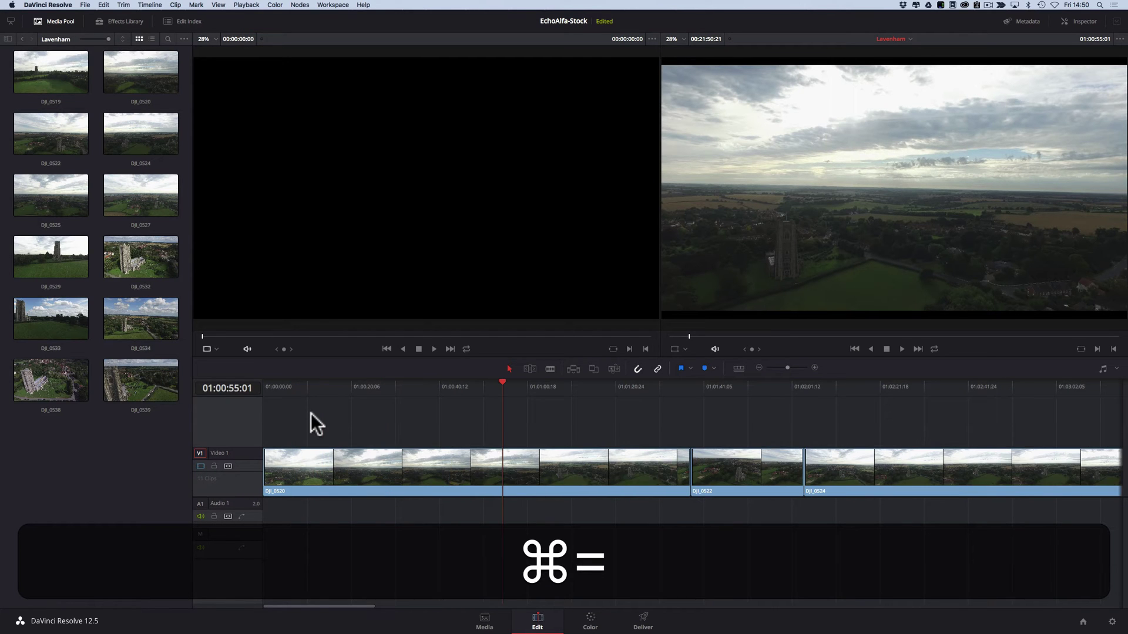
left_click_drag(378, 387, 654, 431)
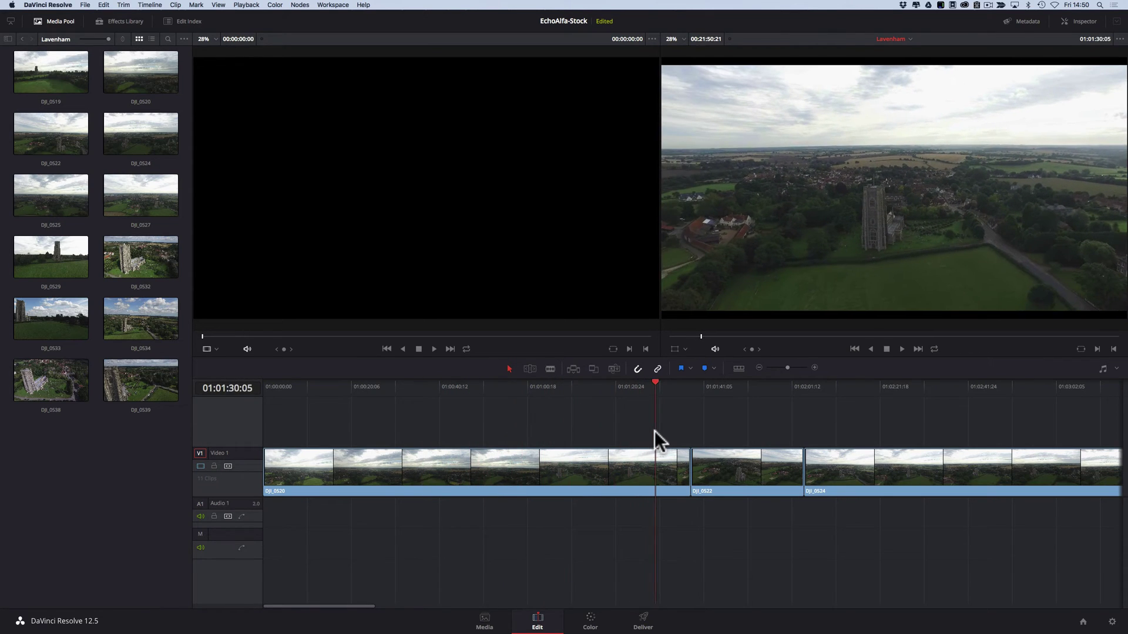
left_click(530, 369)
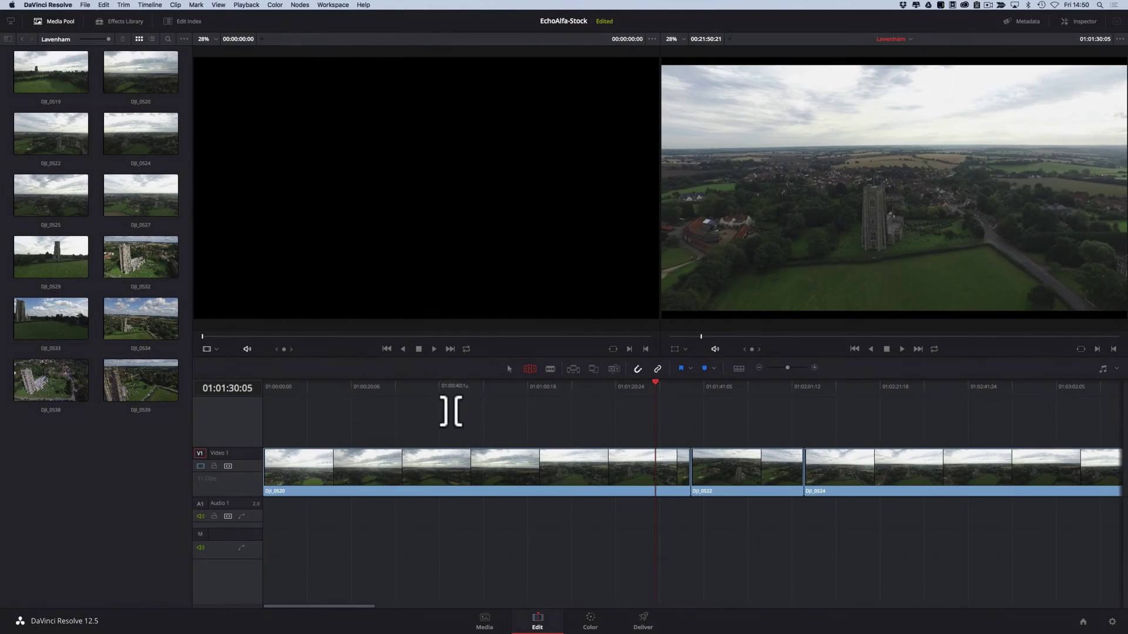
left_click_drag(282, 389, 429, 399)
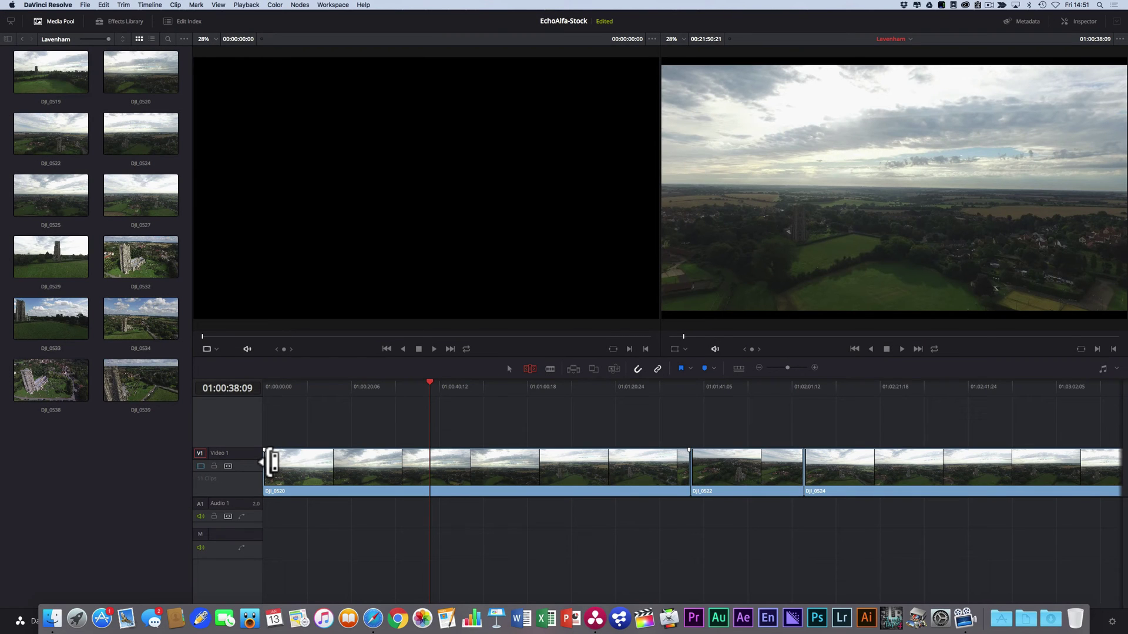
left_click_drag(271, 463, 435, 465)
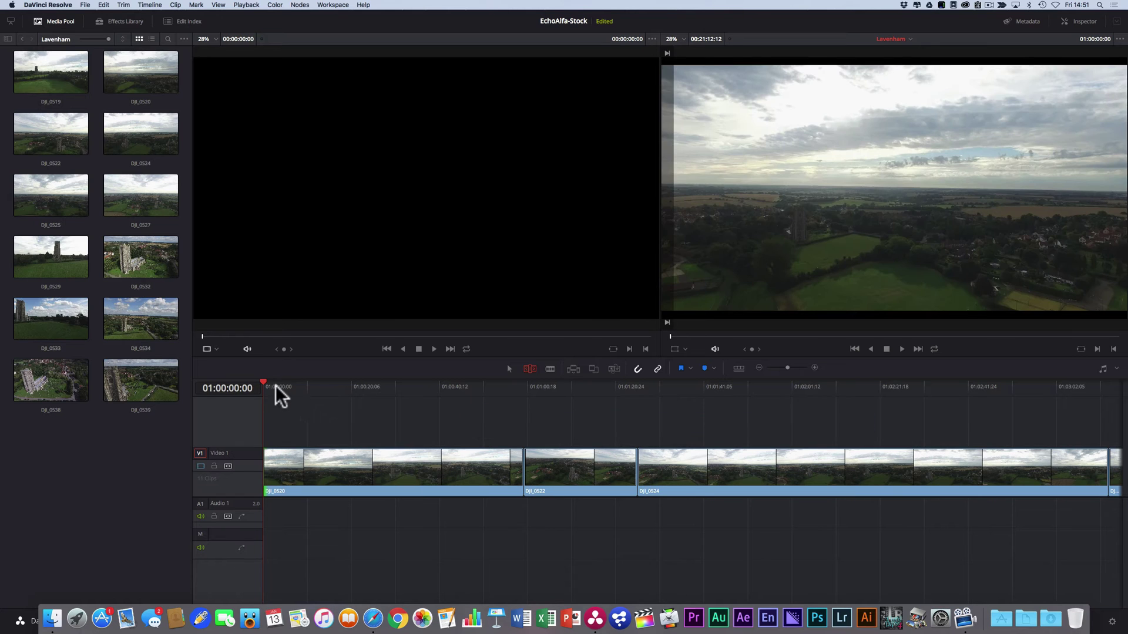
Split the DJI_0520 clip with the blade at 01:00:18:18.
left_click_drag(266, 380, 343, 393)
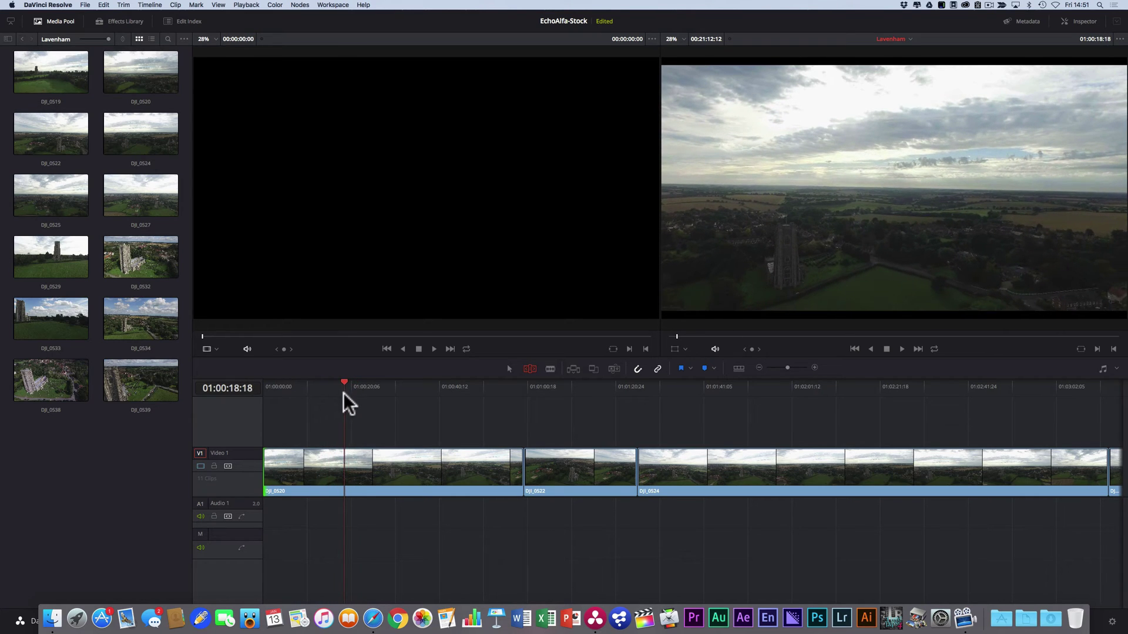
left_click(551, 369)
left_click(348, 465)
Return to Trim Edit mode and ripple-trim the start of the second DJI_0520 segment to 01:00:35:03.
left_click(531, 369)
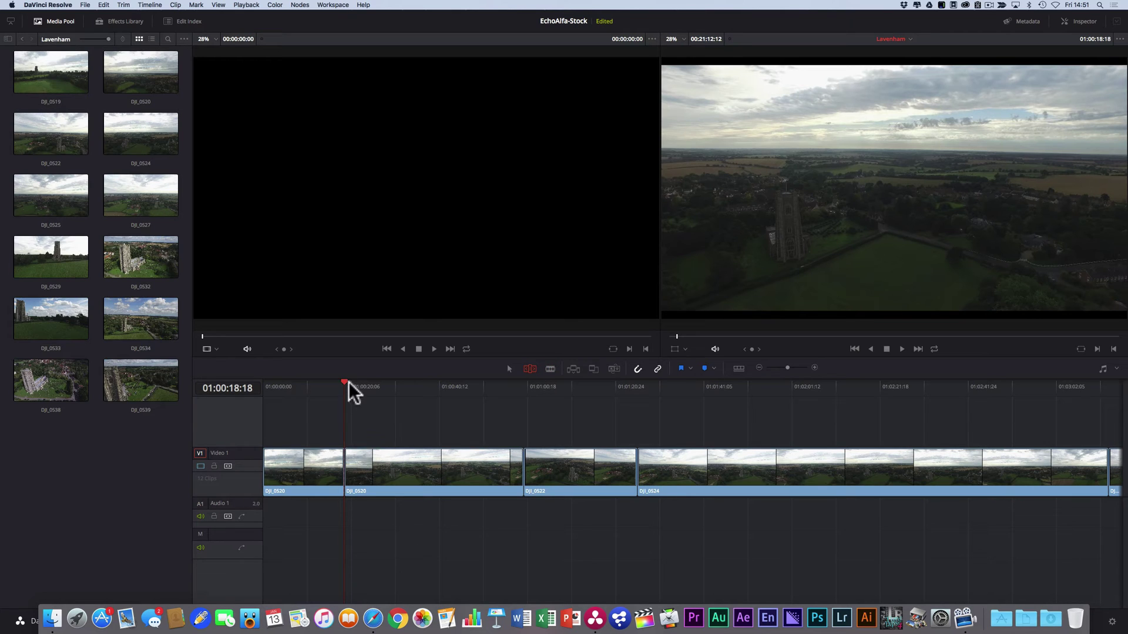
left_click_drag(348, 381, 415, 389)
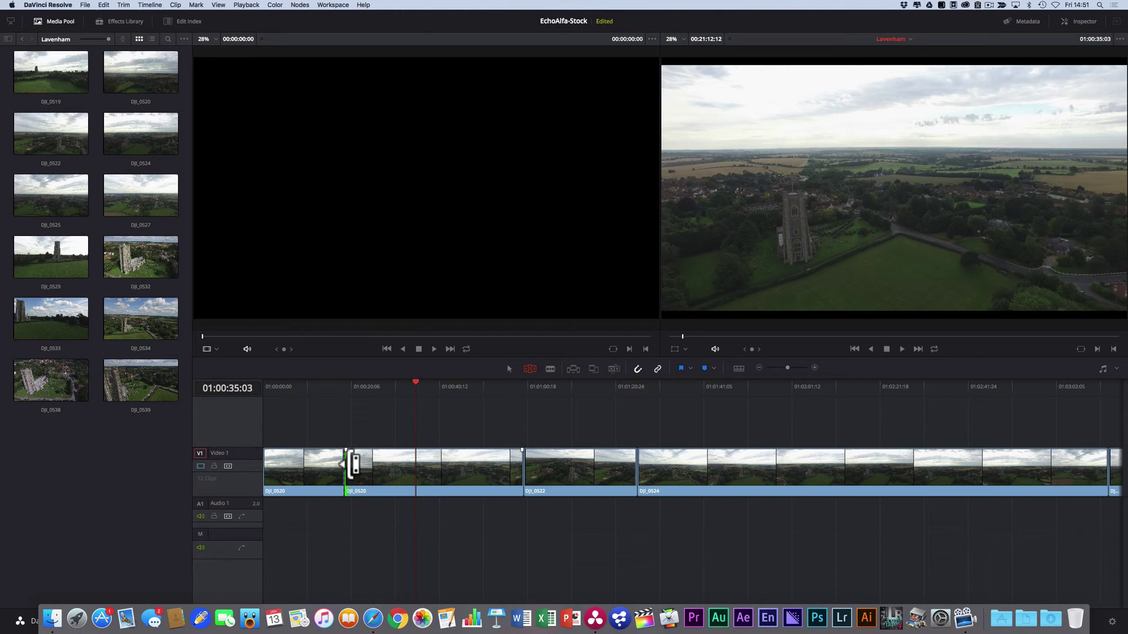
left_click_drag(353, 465, 410, 468)
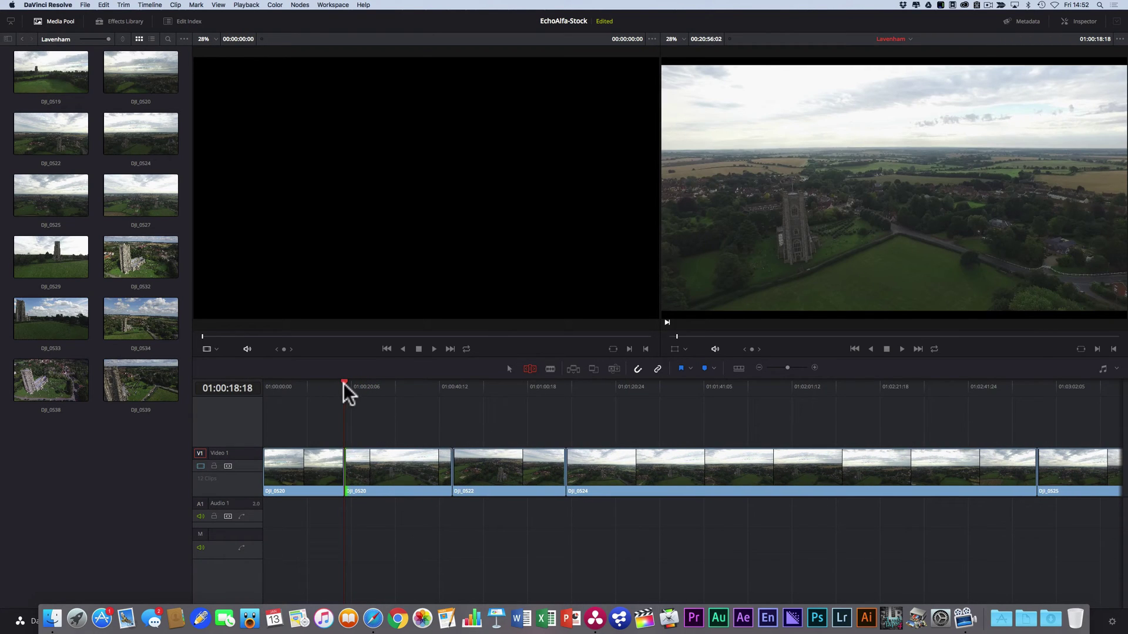
Ripple-trim the end of the second DJI_0520 segment back to 01:00:31:17.
left_click_drag(342, 384, 401, 393)
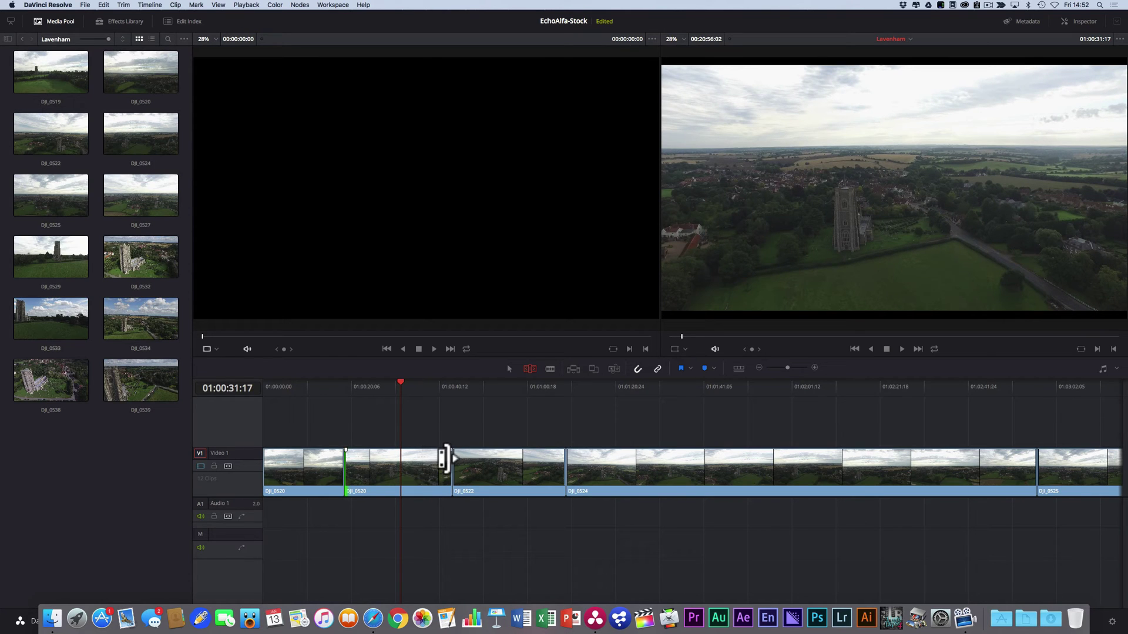
left_click(445, 459)
left_click_drag(444, 459, 401, 465)
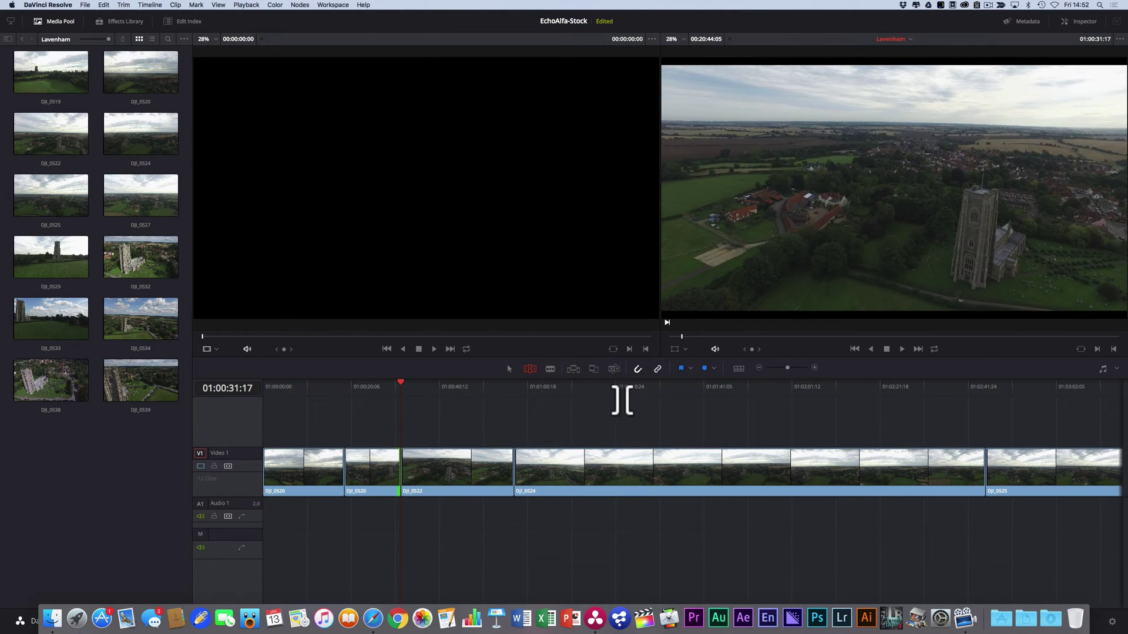
Ripple-trim the DJI_0522 clip, cutting its start to the frame at 01:00:38:24 and its end back to 01:00:46:16.
left_click(636, 369)
left_click_drag(404, 385, 323, 397)
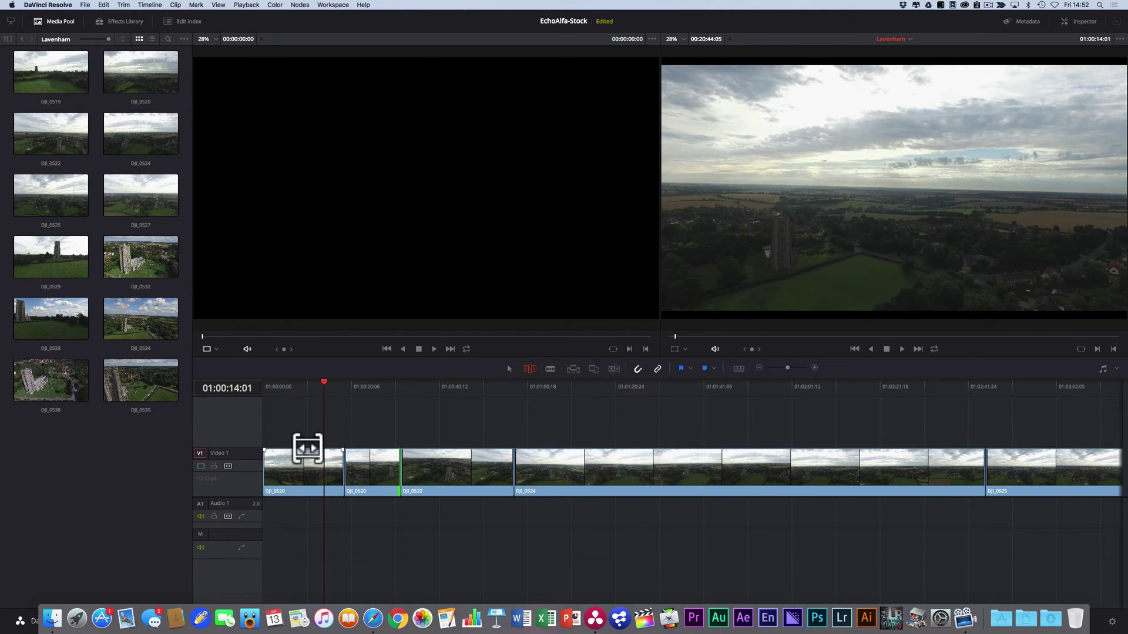
left_click_drag(308, 383, 432, 402)
key("super+b")
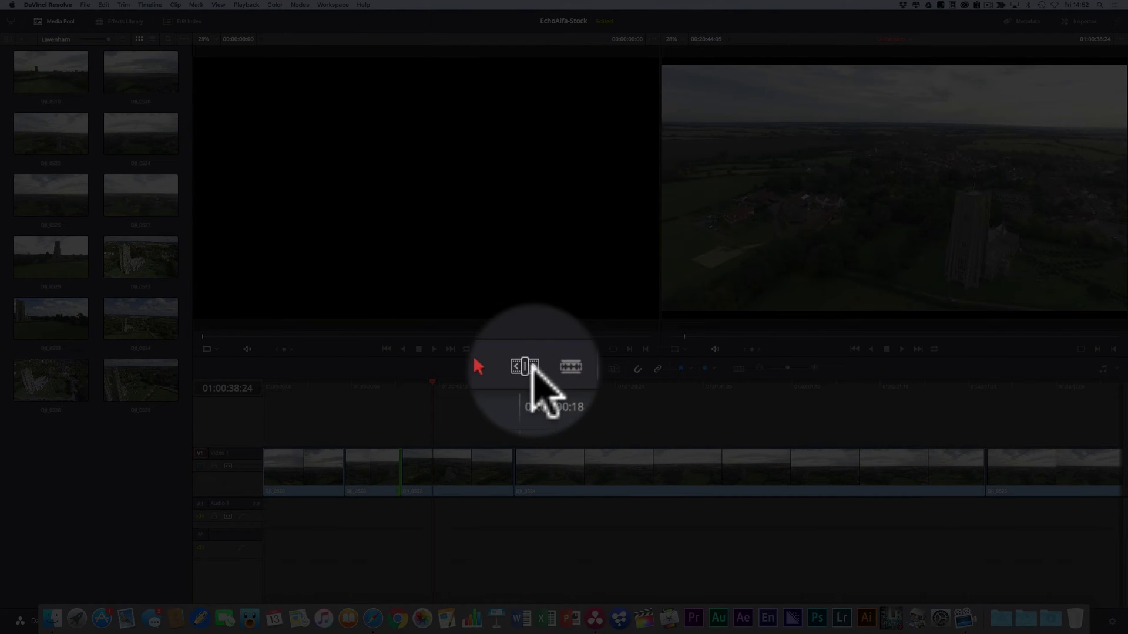
left_click(529, 369)
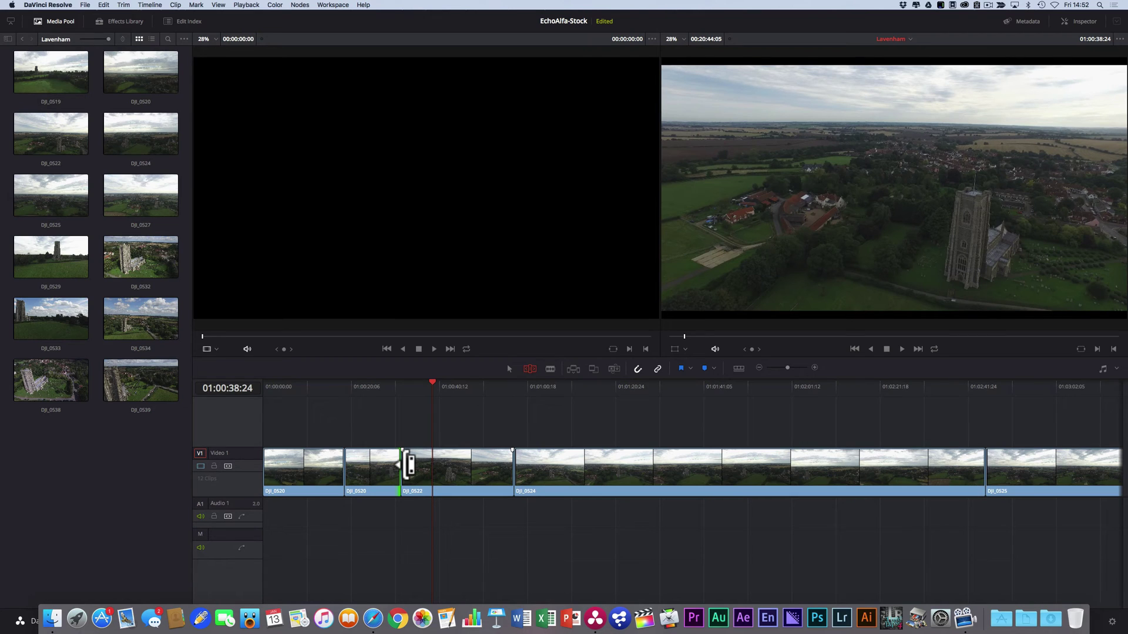
left_click_drag(409, 465, 438, 464)
left_click_drag(407, 388, 464, 397)
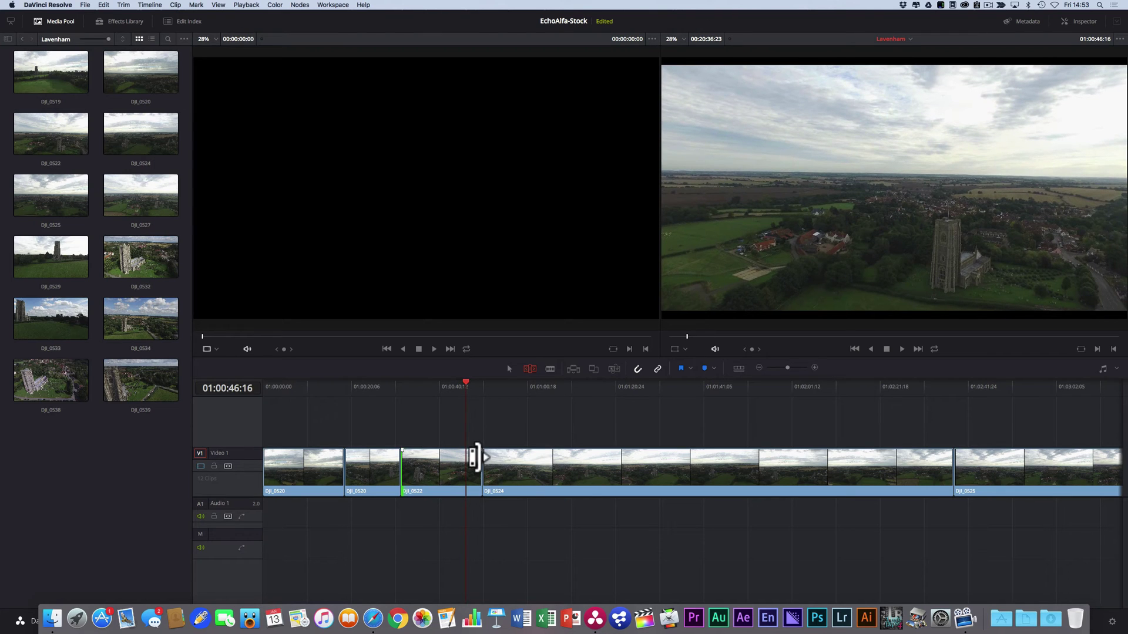
left_click_drag(478, 459, 466, 459)
Park the playhead at 01:00:18:18, the start of the second timeline clip, and switch to the Color page.
left_click_drag(464, 392, 499, 393)
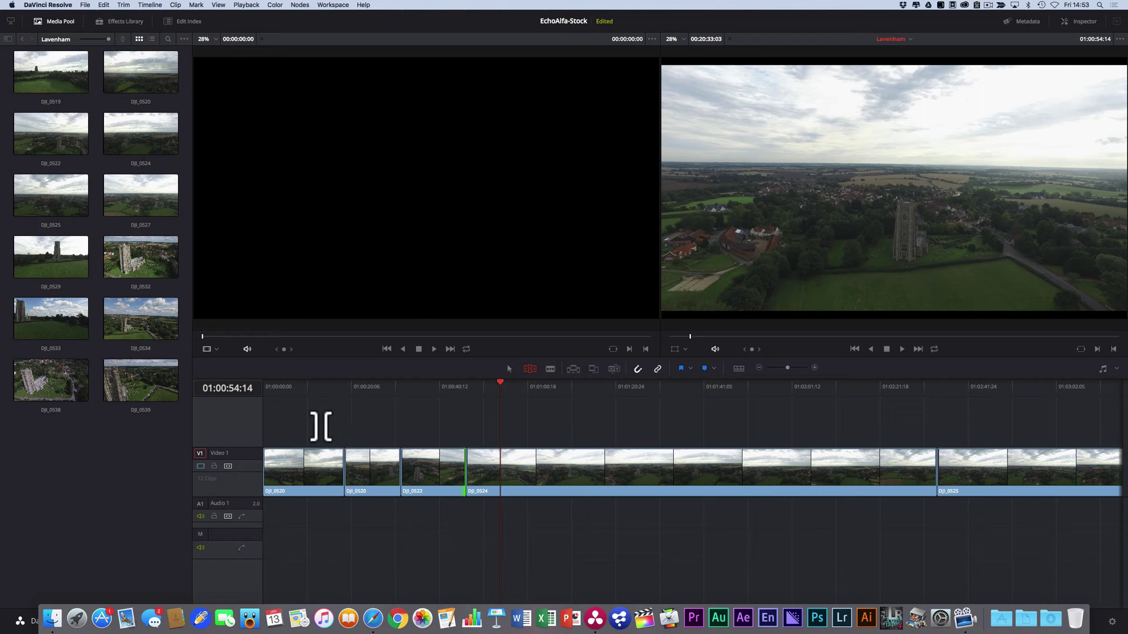
left_click(432, 386)
left_click_drag(432, 385, 418, 407)
key("shift+z")
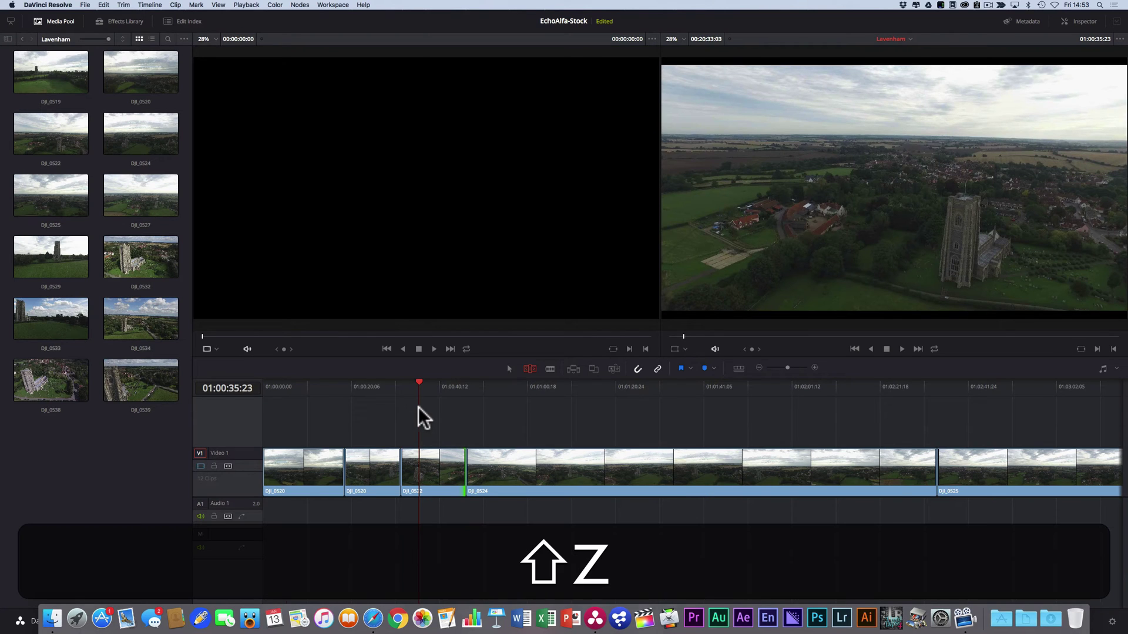
left_click_drag(285, 387, 1027, 415)
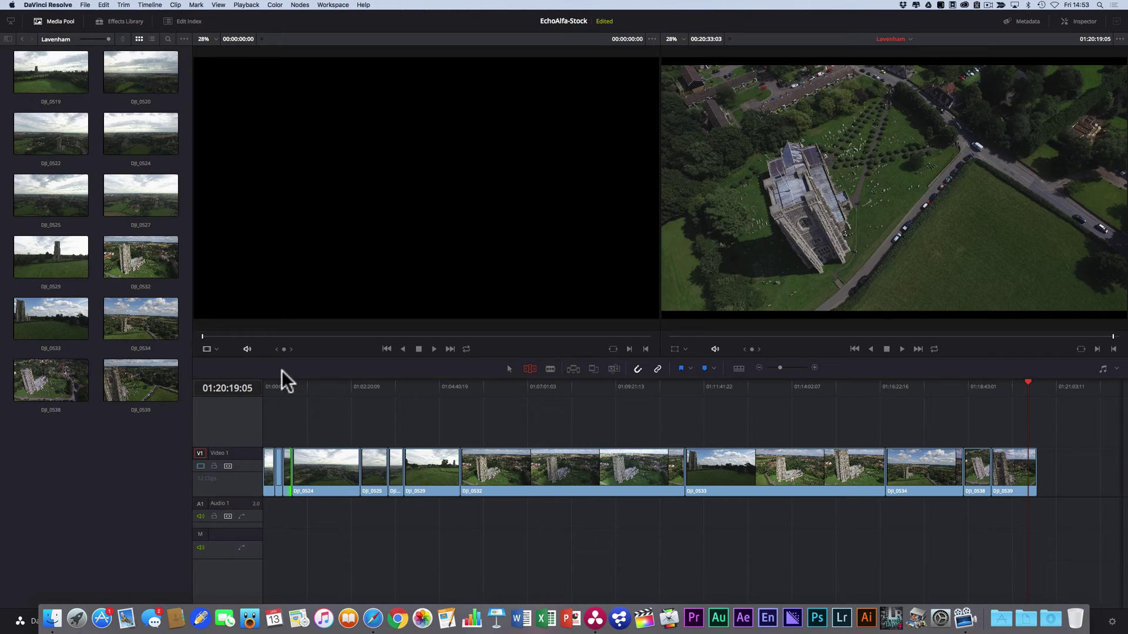
left_click(281, 385)
left_click(274, 389)
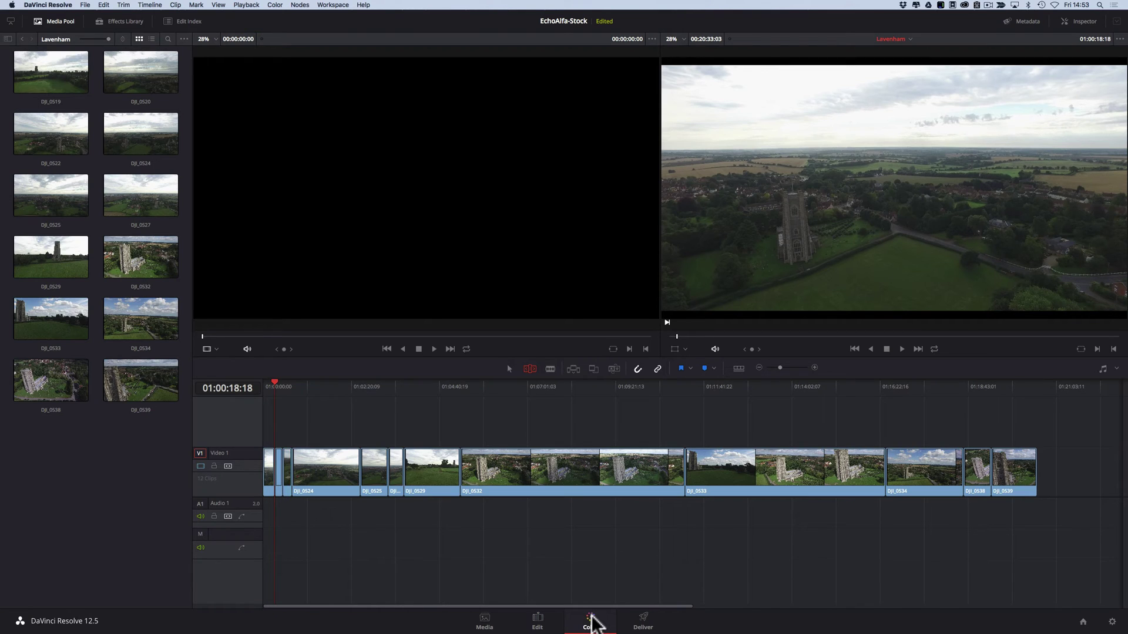
left_click(591, 621)
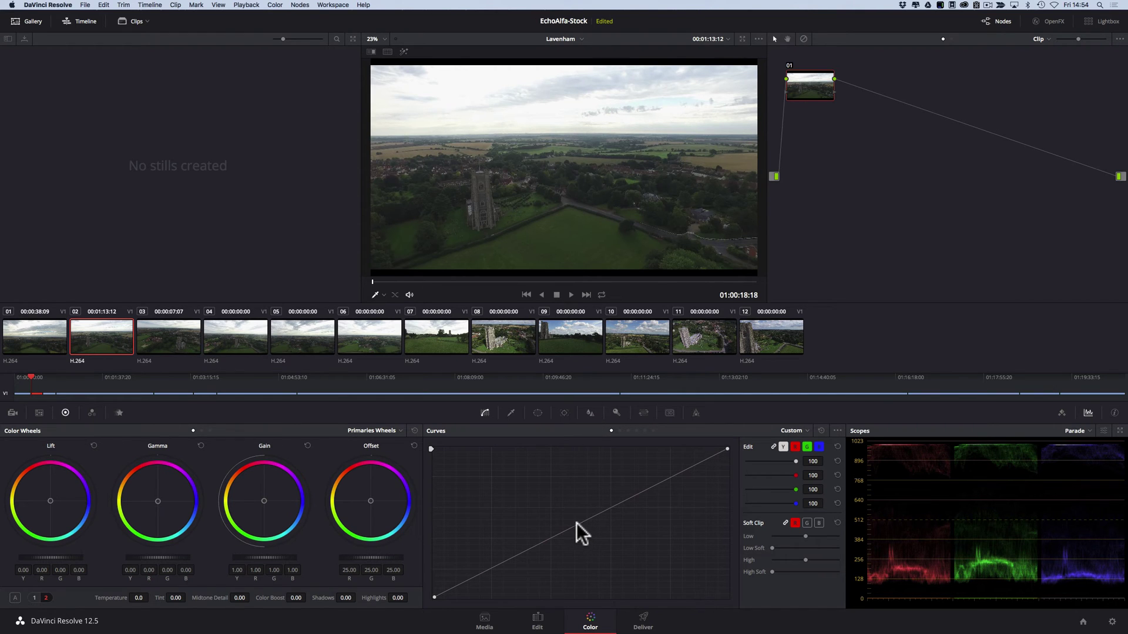
Shape the second clip's custom curve by lifting the midtones, pulling down the shadows and slightly raising the highlights.
left_click_drag(577, 523, 562, 515)
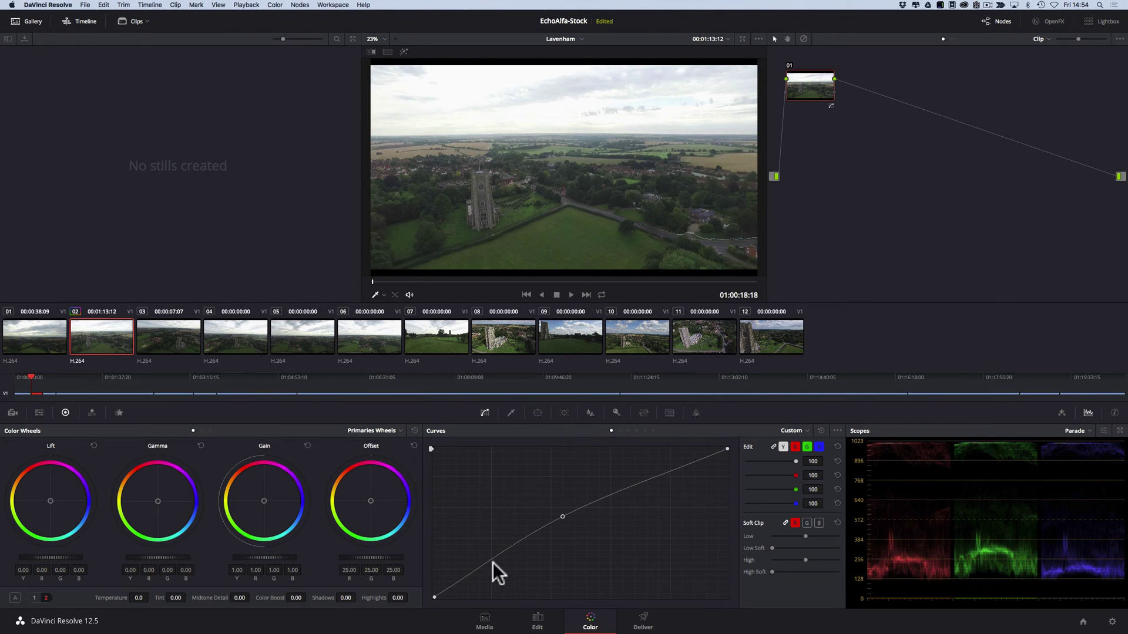
left_click_drag(492, 562, 488, 570)
mouse_move(675, 472)
left_mouse_down()
mouse_move(666, 457)
mouse_move(675, 469)
left_mouse_up()
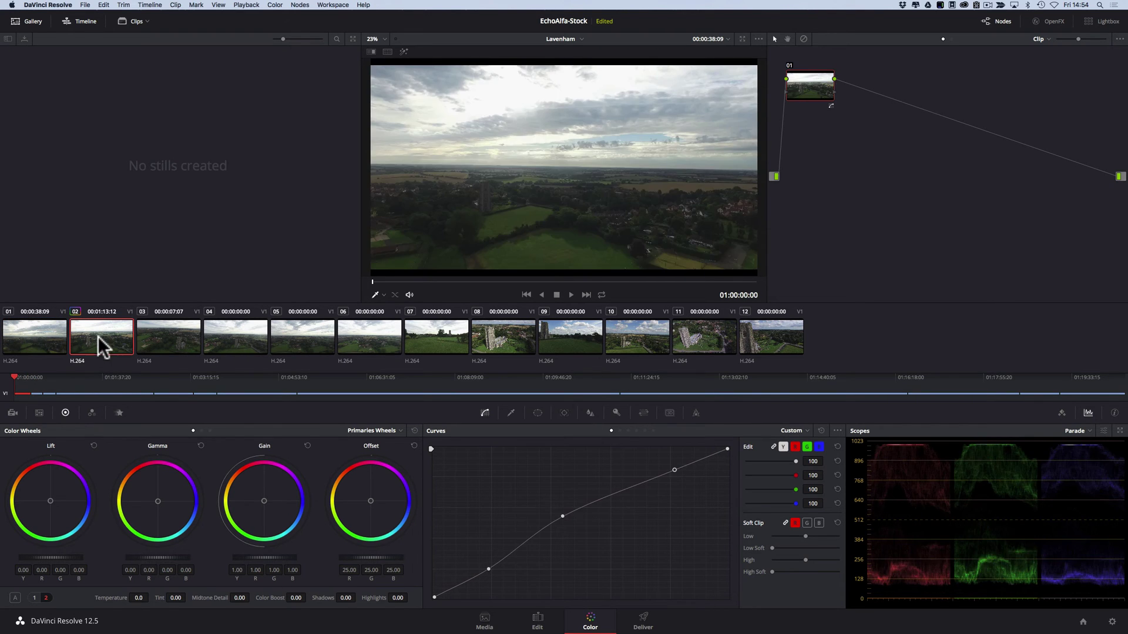
Compare the graded second clip with the ungraded first clip by switching back and forth between them.
left_click(47, 346)
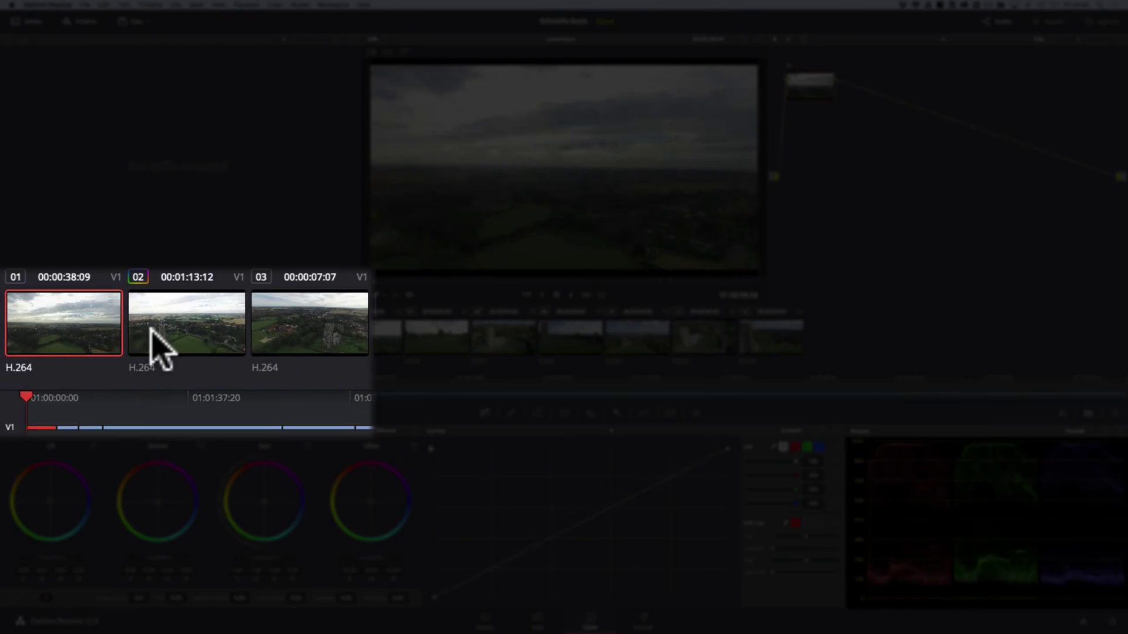
left_click(80, 339)
left_click(38, 339)
left_click(178, 329)
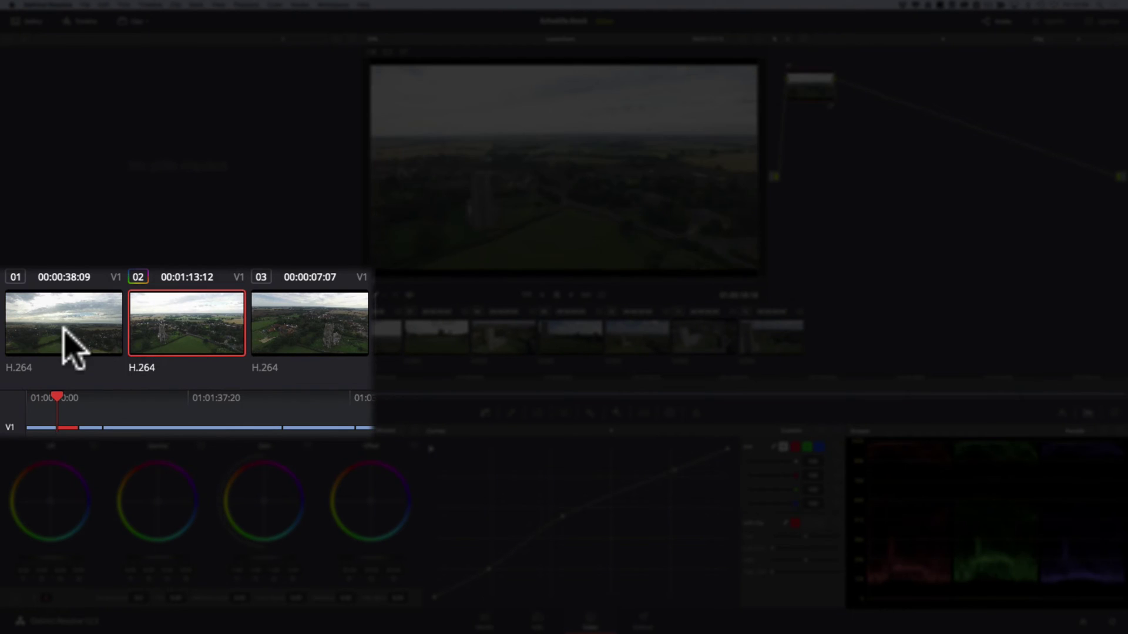
left_click(63, 328)
left_click(169, 322)
left_click(63, 332)
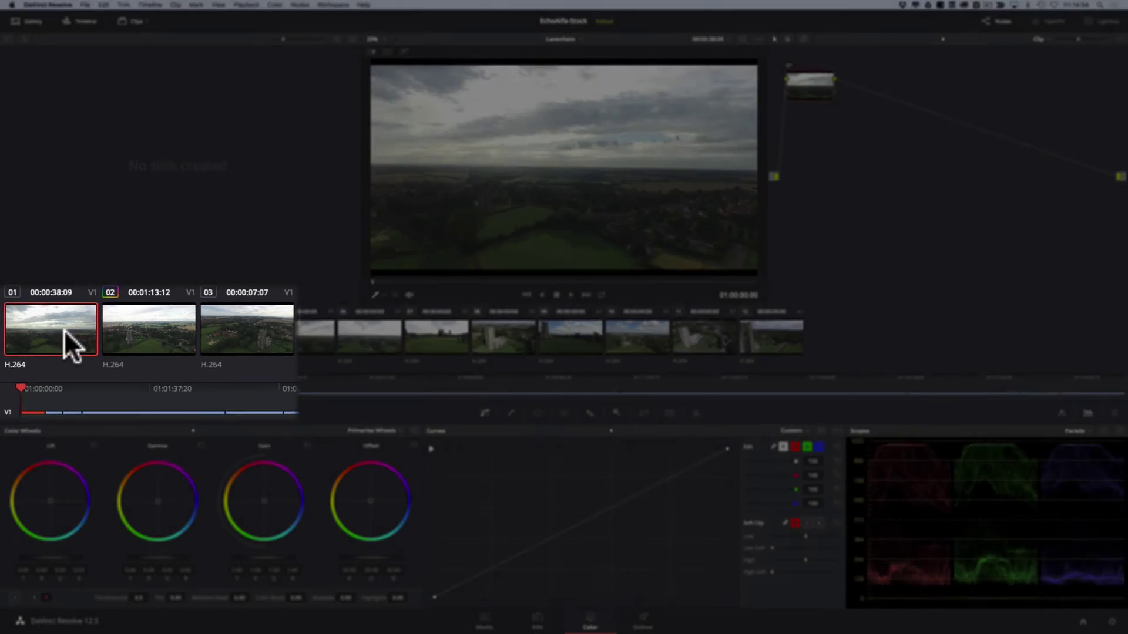
Check the timeline on the Edit page, return to the Color page and look through clips 02, 01, 03 and 06.
left_click(535, 623)
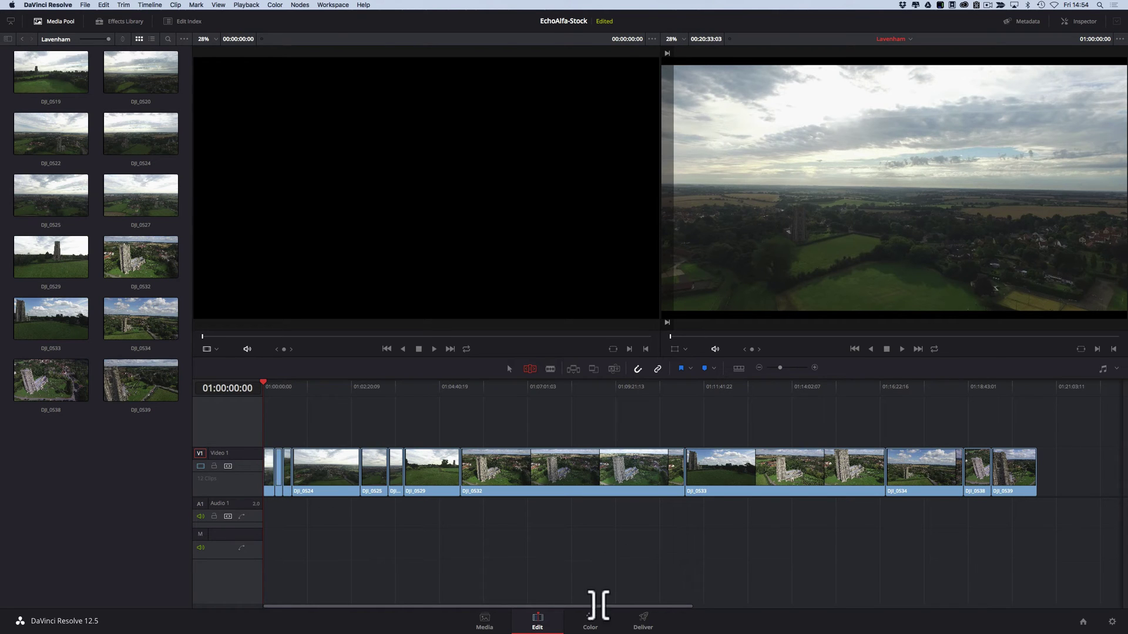
left_click(591, 621)
left_click(100, 336)
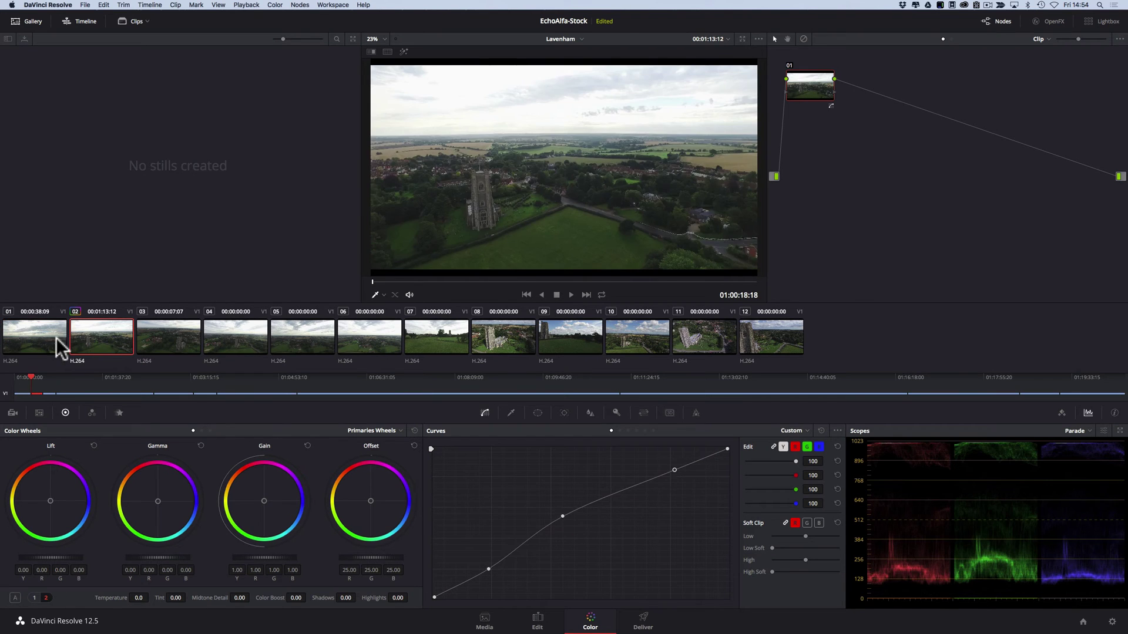
left_click(56, 337)
left_click(168, 340)
left_click(341, 338)
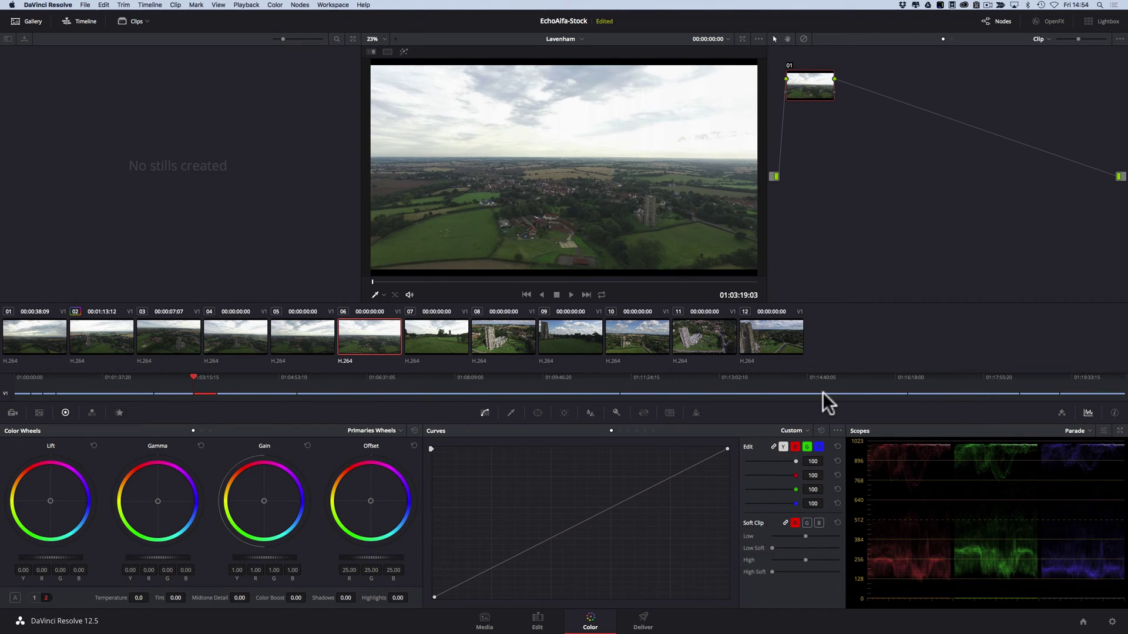
Open the Deliver page, try the Single clip render option and set the render back to Individual clips.
left_click(643, 622)
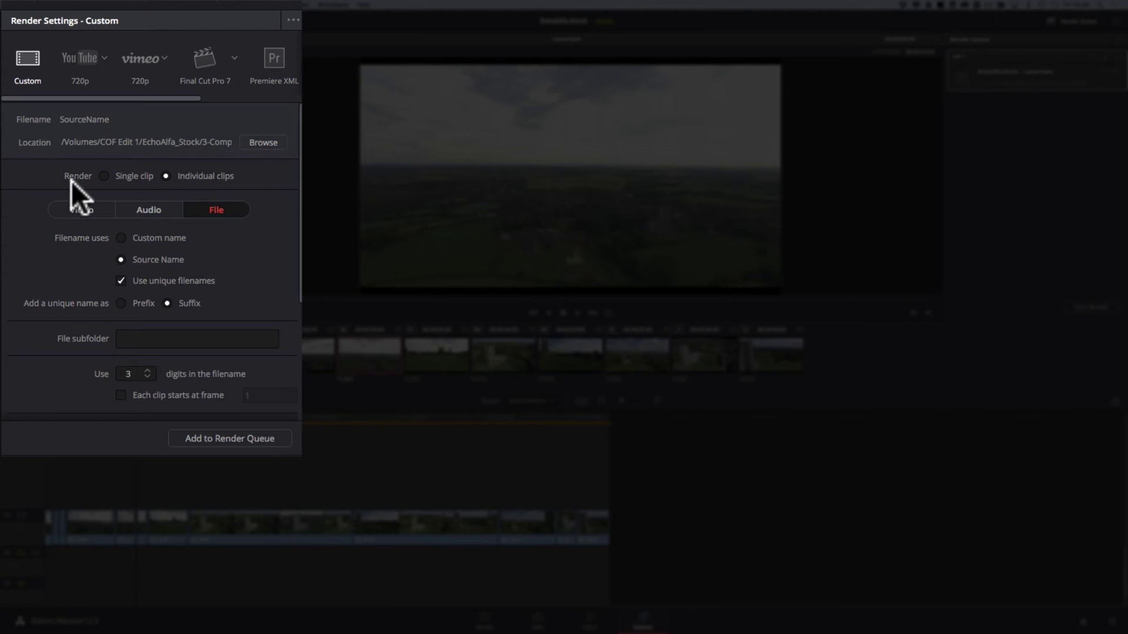
left_click(102, 176)
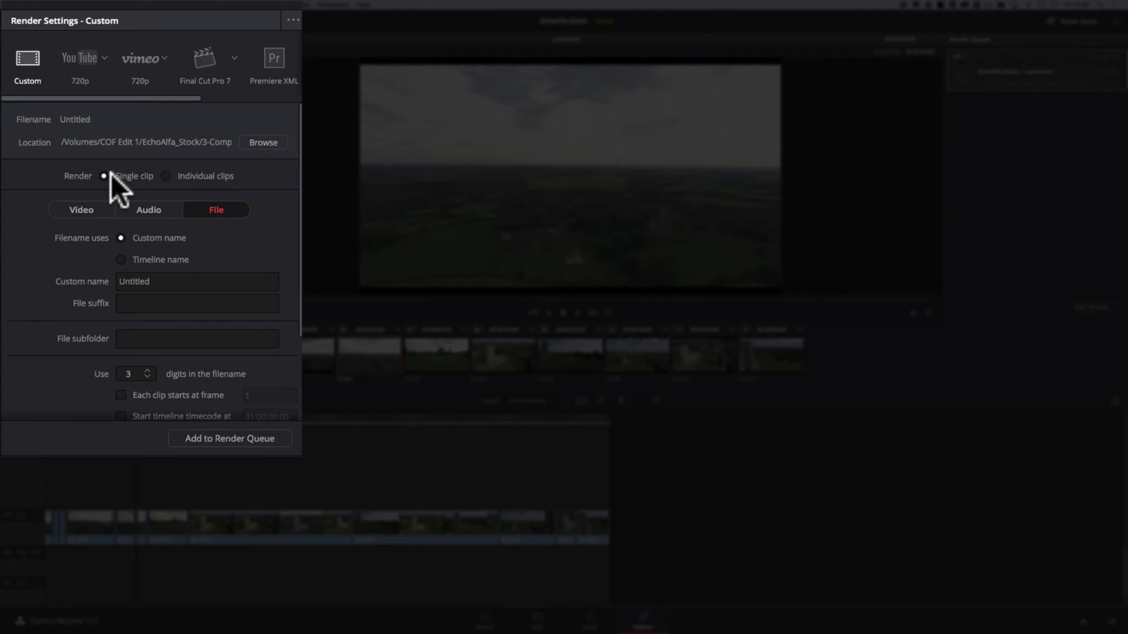
left_click(168, 176)
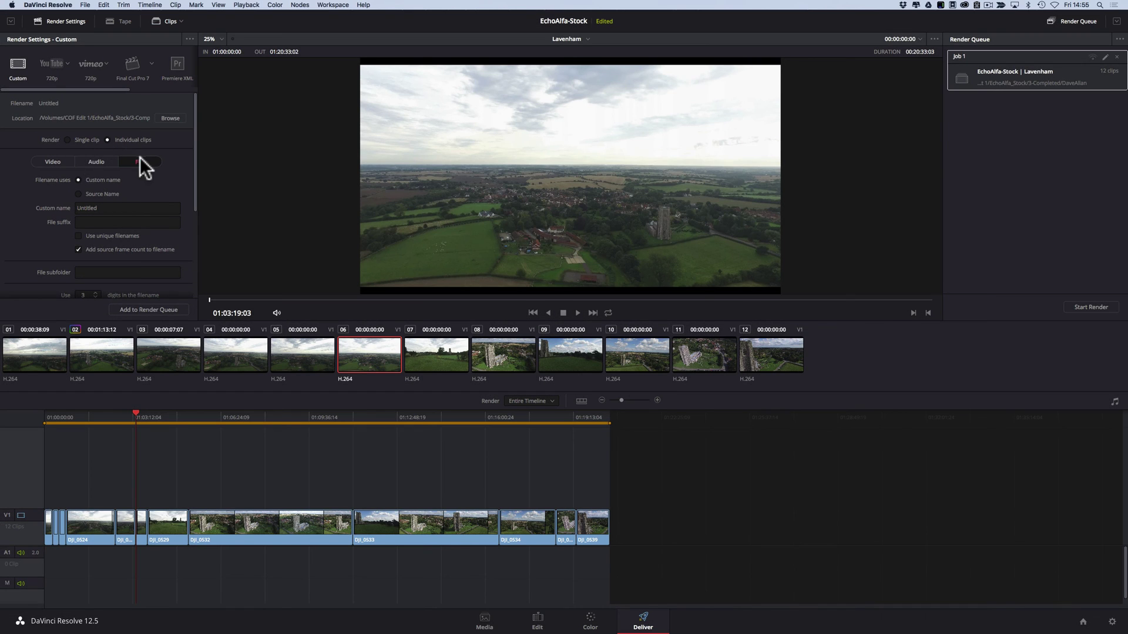
Scrub through the first timeline clips and view the video export settings.
left_click_drag(49, 417, 45, 457)
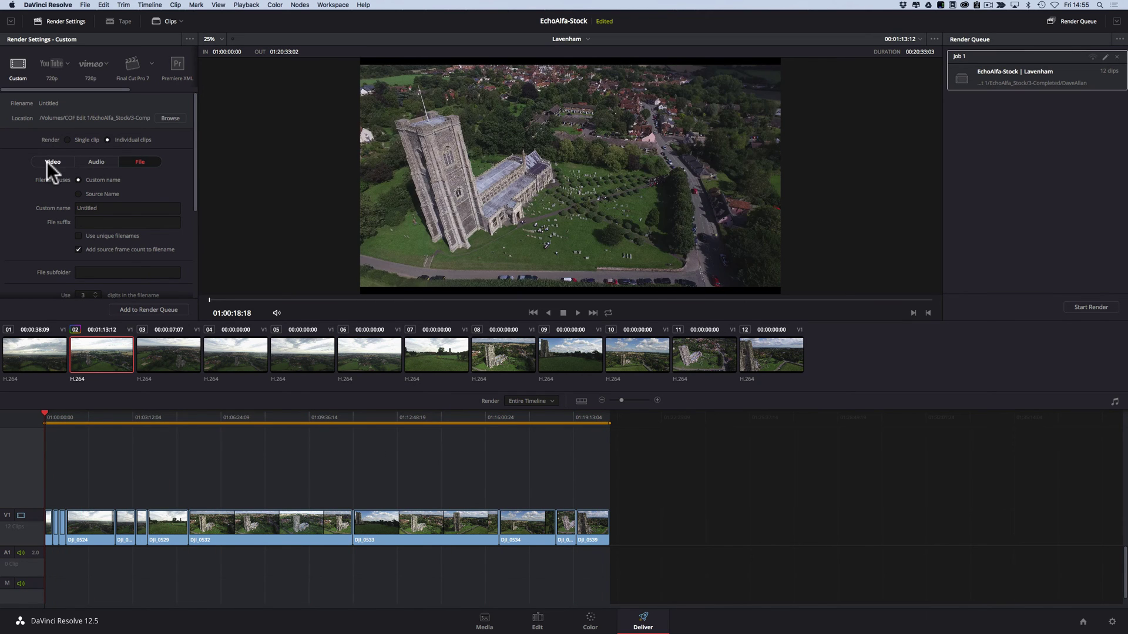
left_click(48, 162)
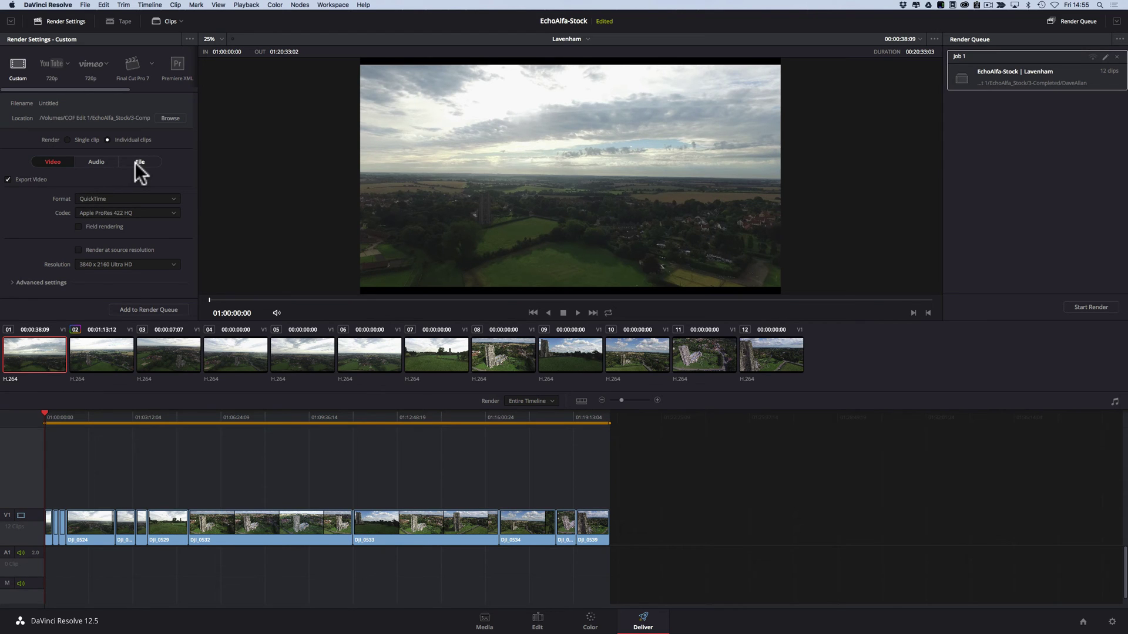
left_click_drag(48, 414, 50, 413)
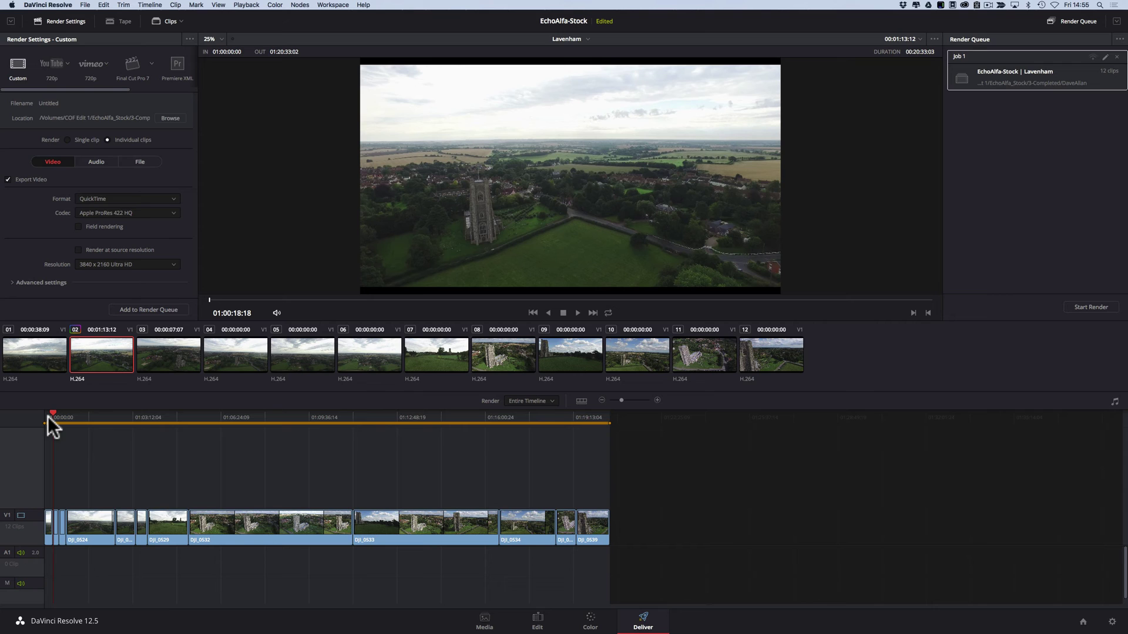
Name the rendered files by Source Name and enable unique filenames, added as a suffix.
left_click(141, 162)
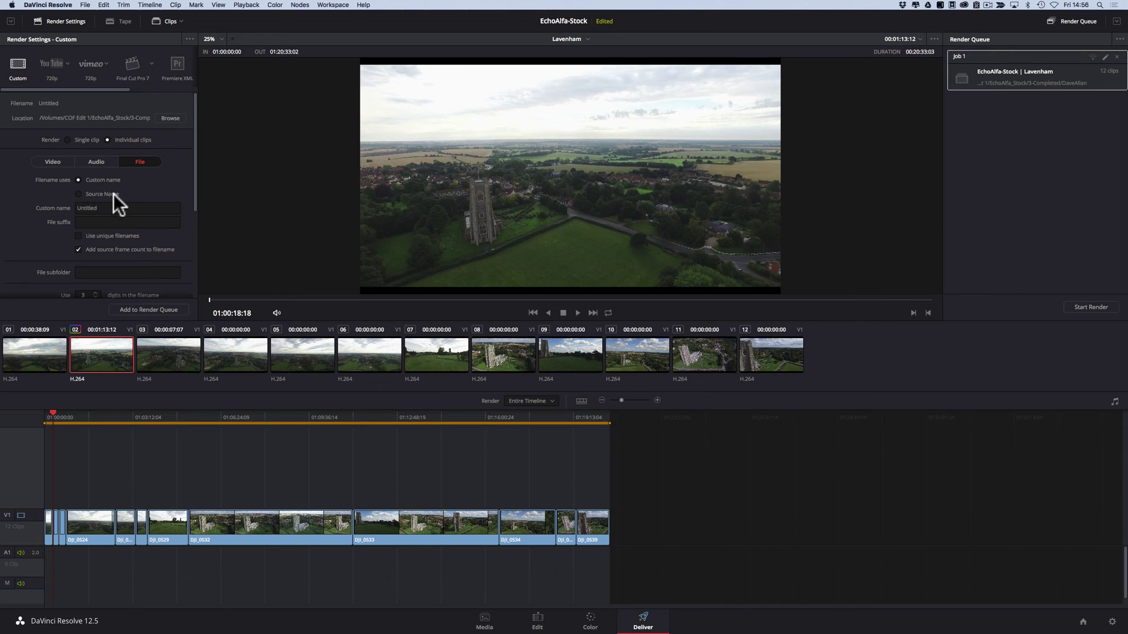
left_click(78, 193)
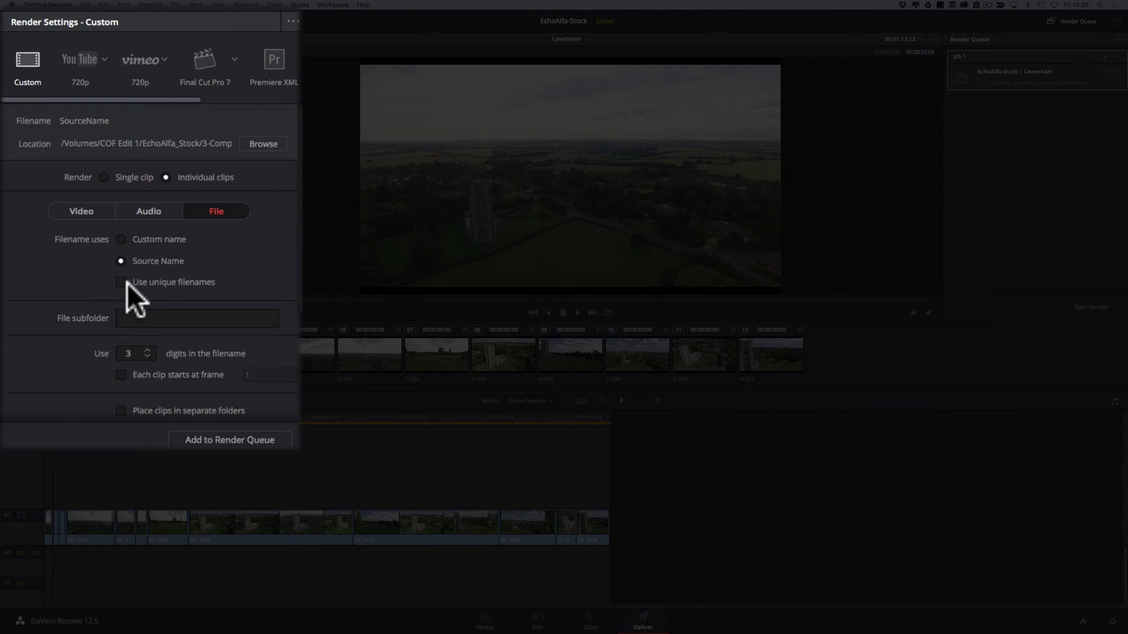
left_click(121, 282)
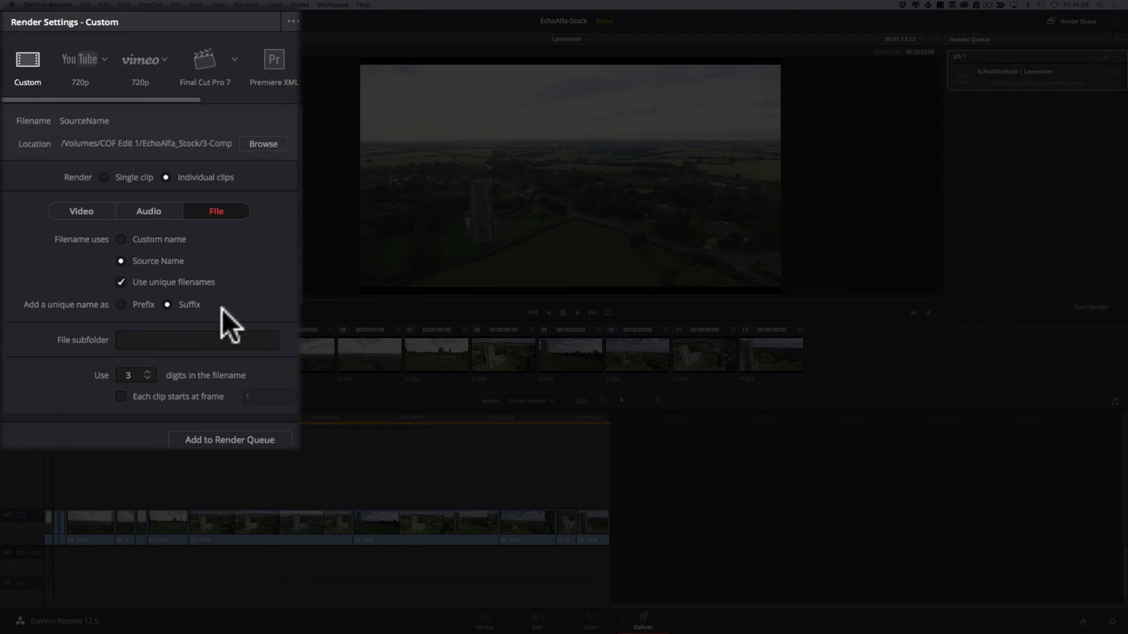
scroll(251, 322, "down", 3)
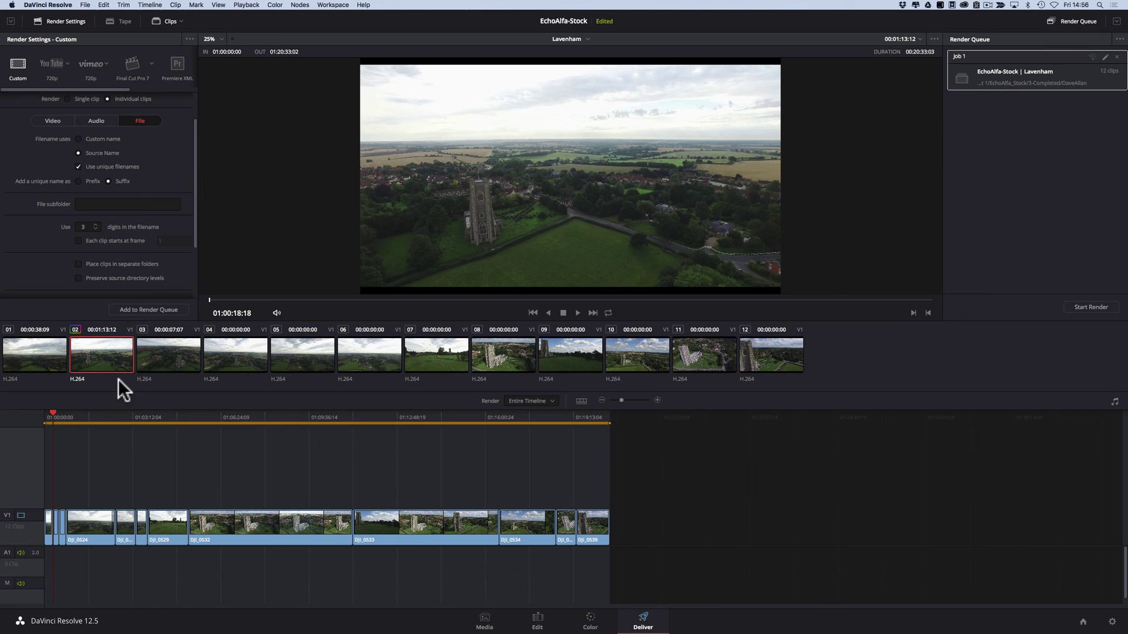
Return the playhead to the timeline start at 01:00:00:00 and check the audio export settings.
left_click(47, 415)
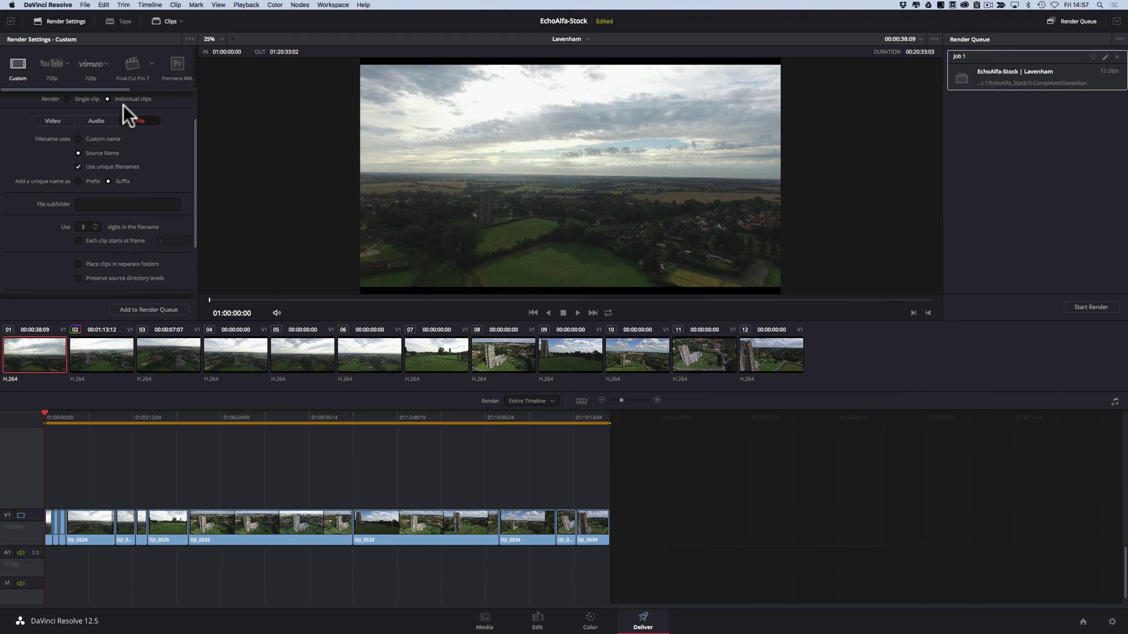
scroll(163, 161, "up", 1)
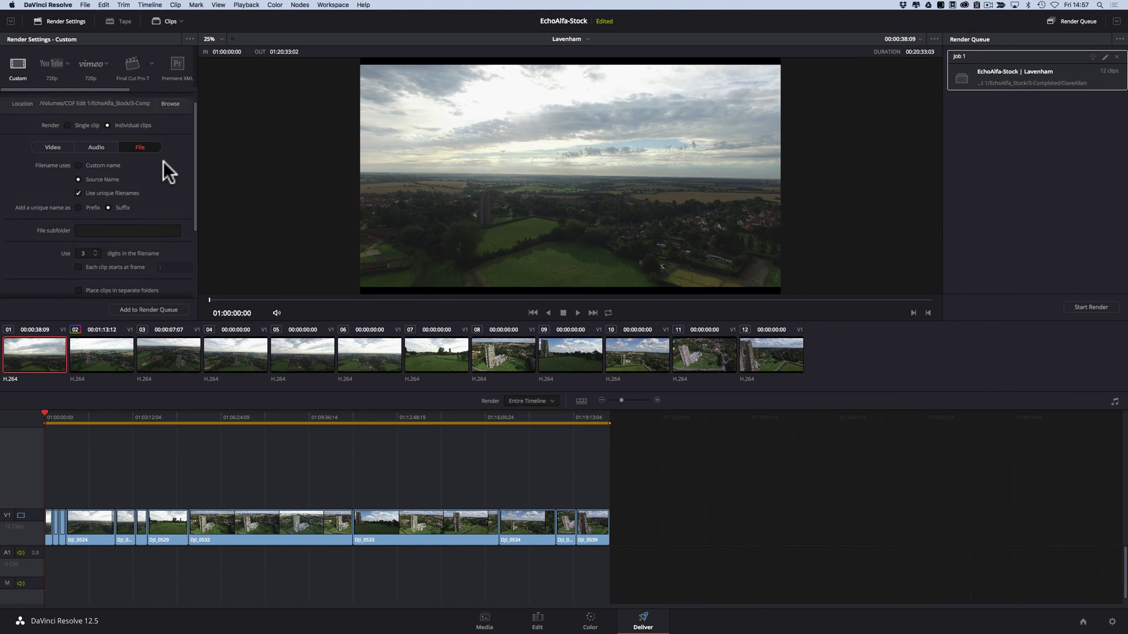
left_click(94, 148)
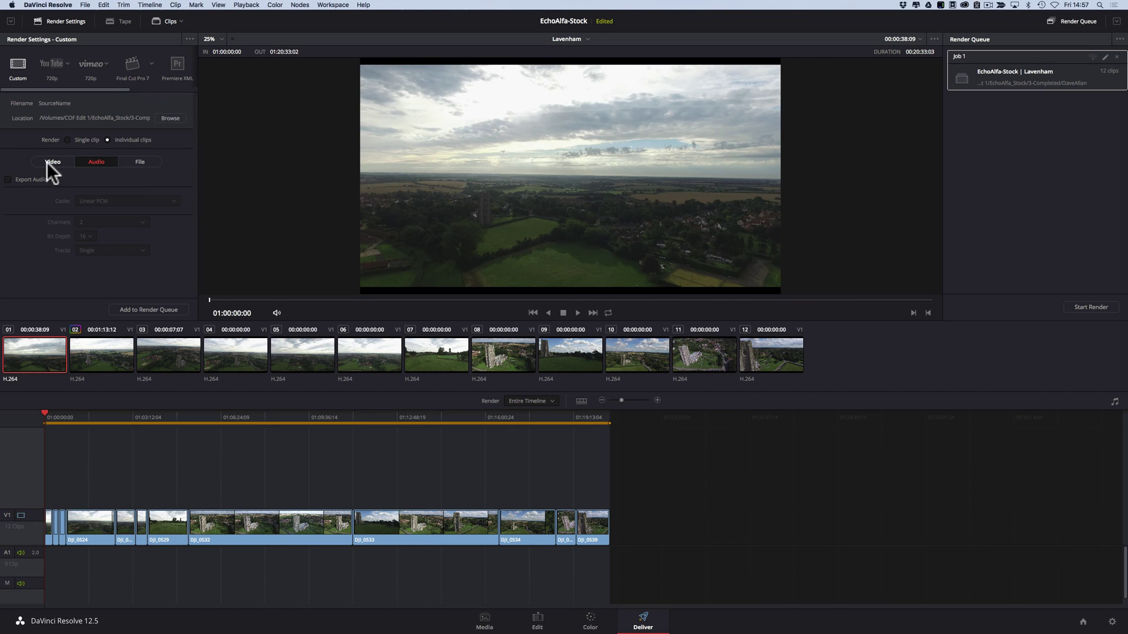
Browse the codecs in the video export settings and select Apple ProRes 422 HQ.
left_click(47, 159)
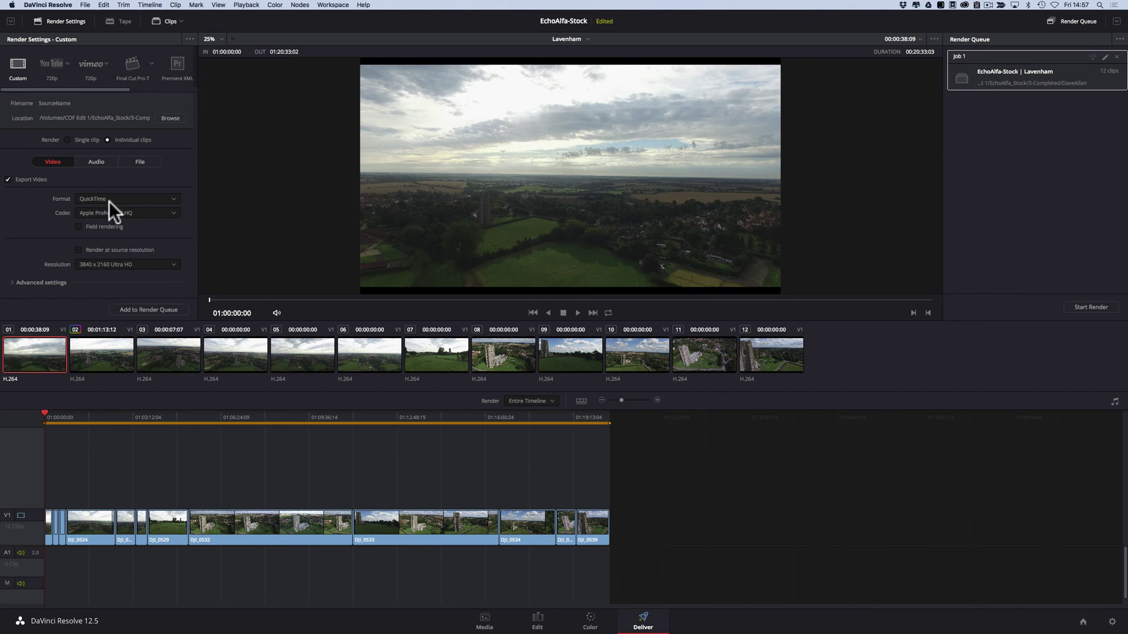
left_click(149, 213)
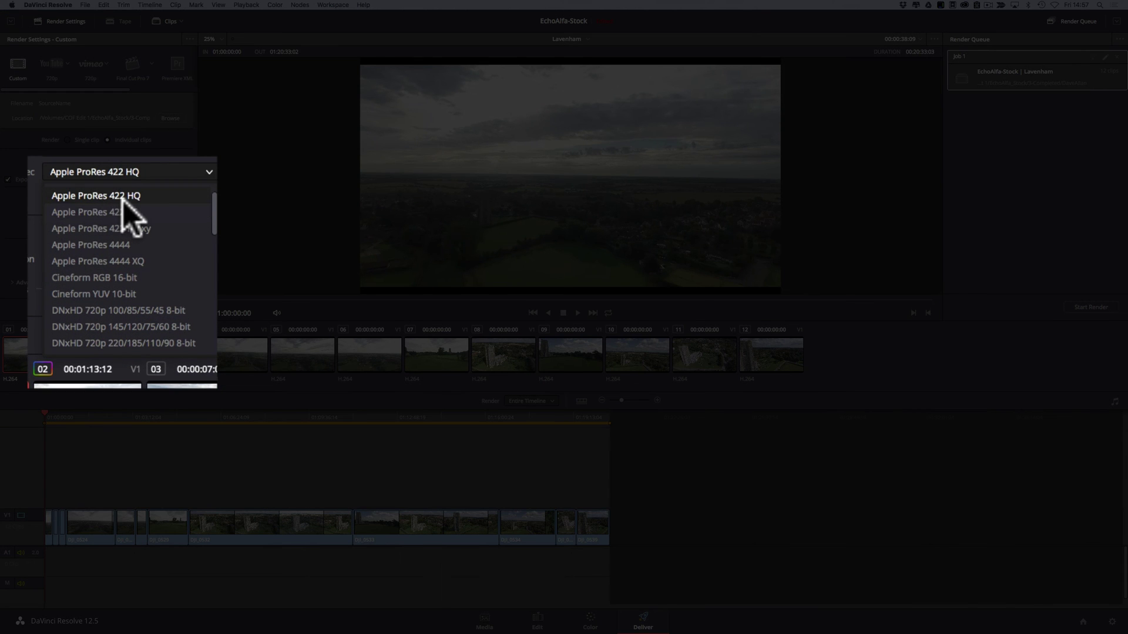
scroll(97, 305, "down", 4)
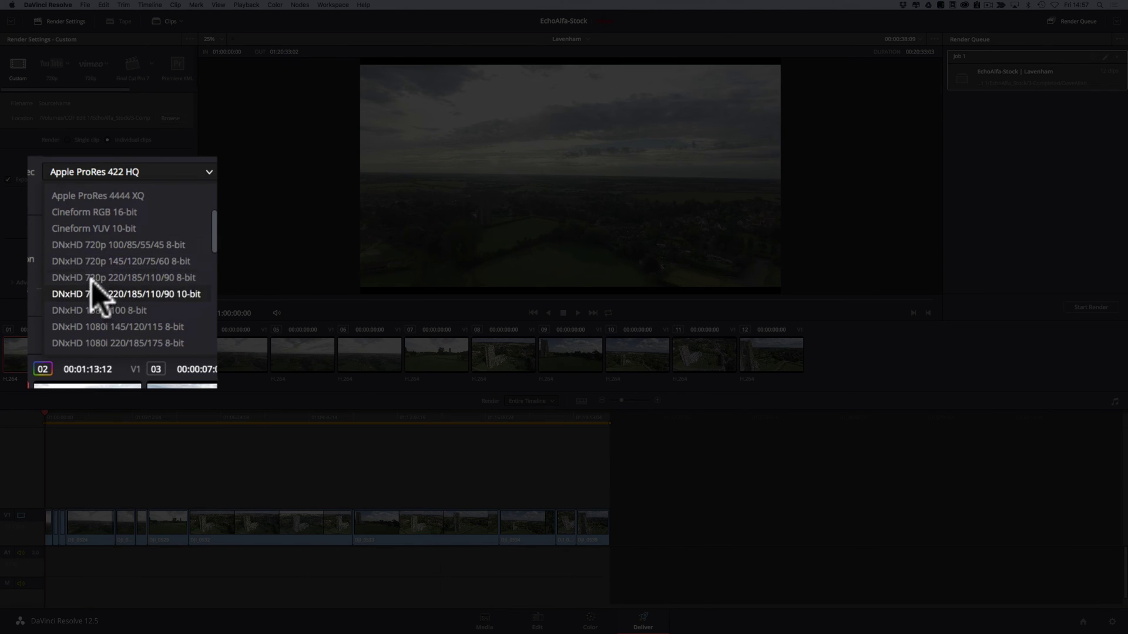
scroll(94, 276, "down", 2)
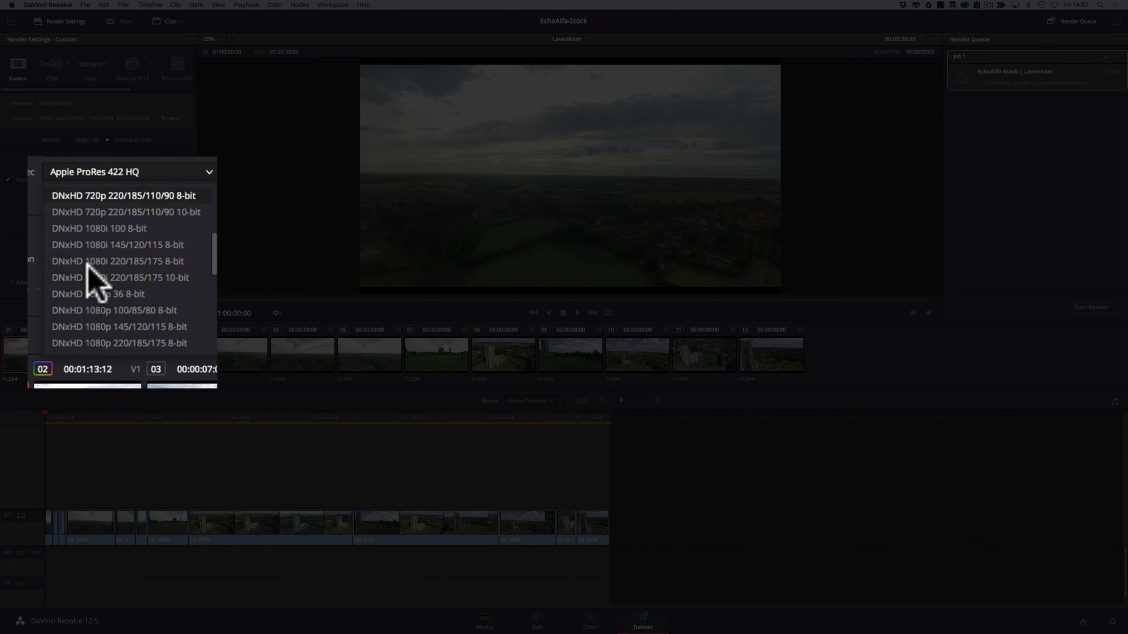
scroll(91, 280, "up", 7)
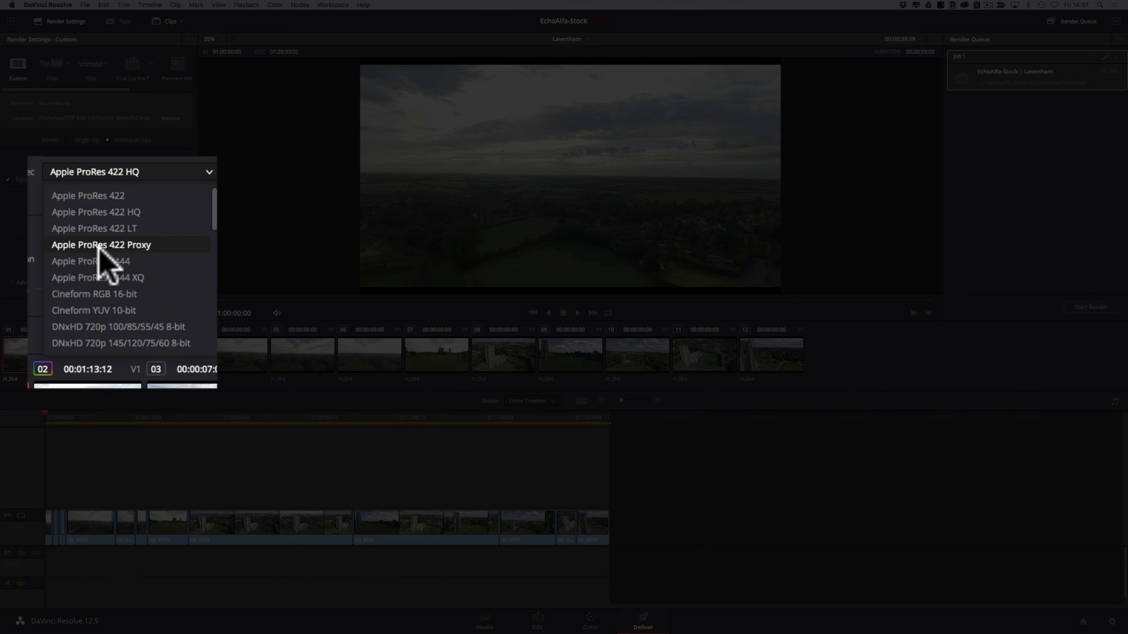
left_click(94, 213)
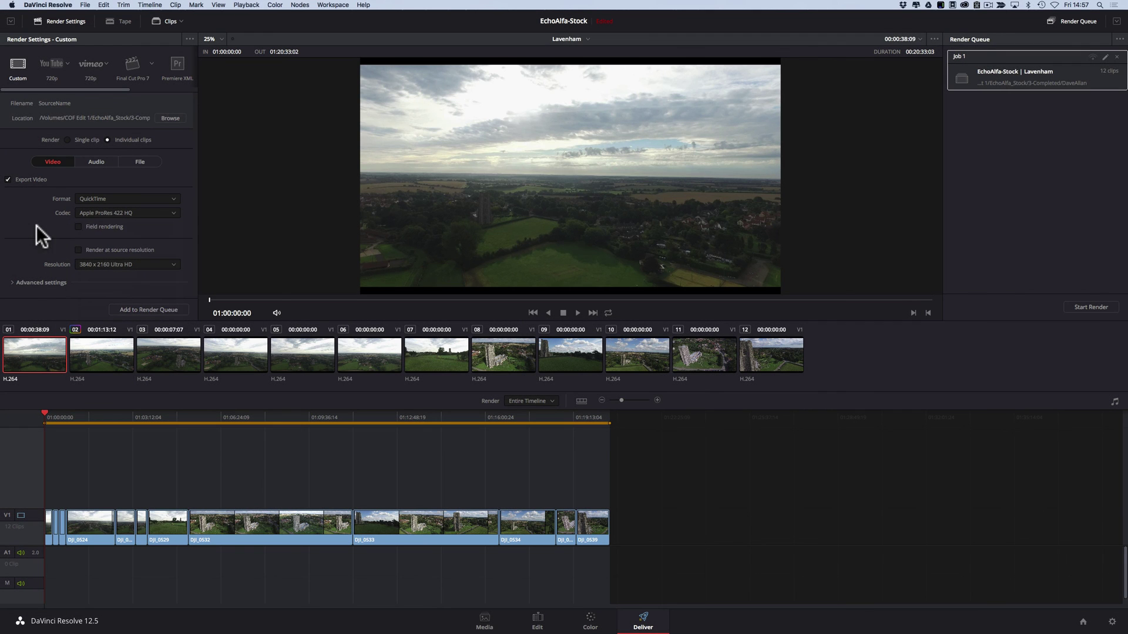
Examine the advanced video export settings, from pixel aspect ratio down to frame handles, and collapse them again.
left_click(13, 282)
scroll(19, 264, "down", 3)
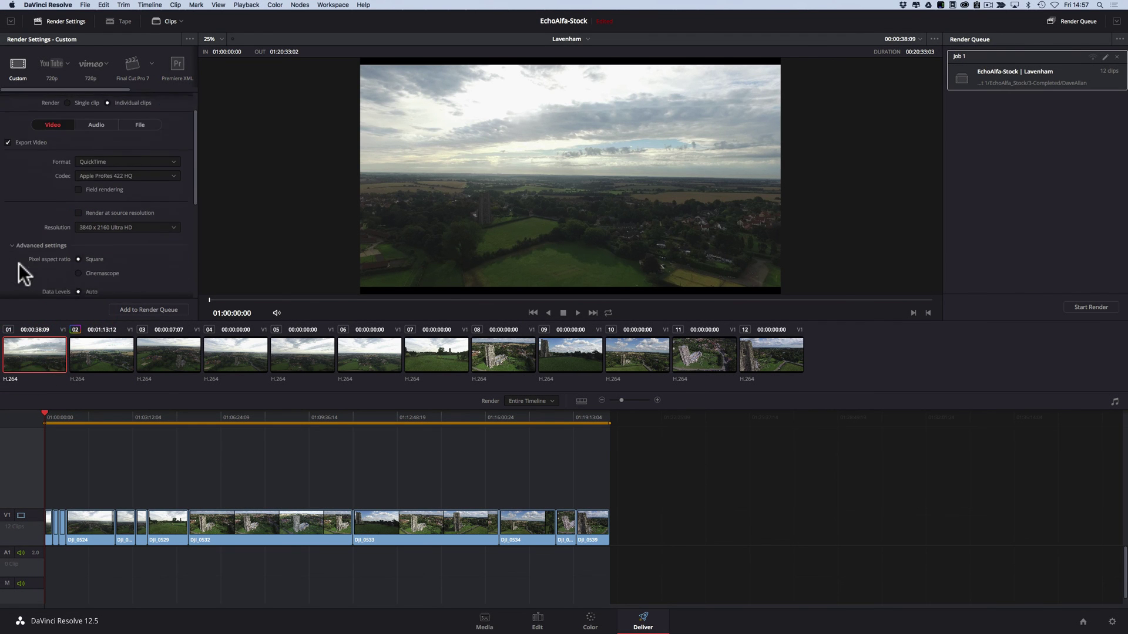
scroll(19, 263, "down", 5)
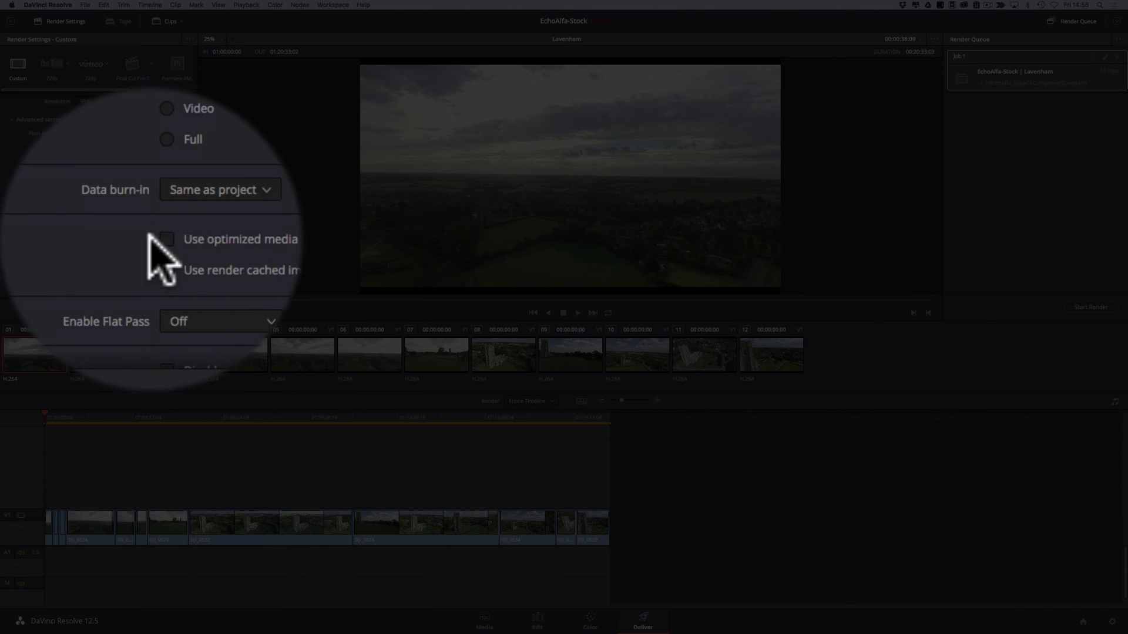
scroll(10, 232, "up", 2)
scroll(18, 182, "down", 6)
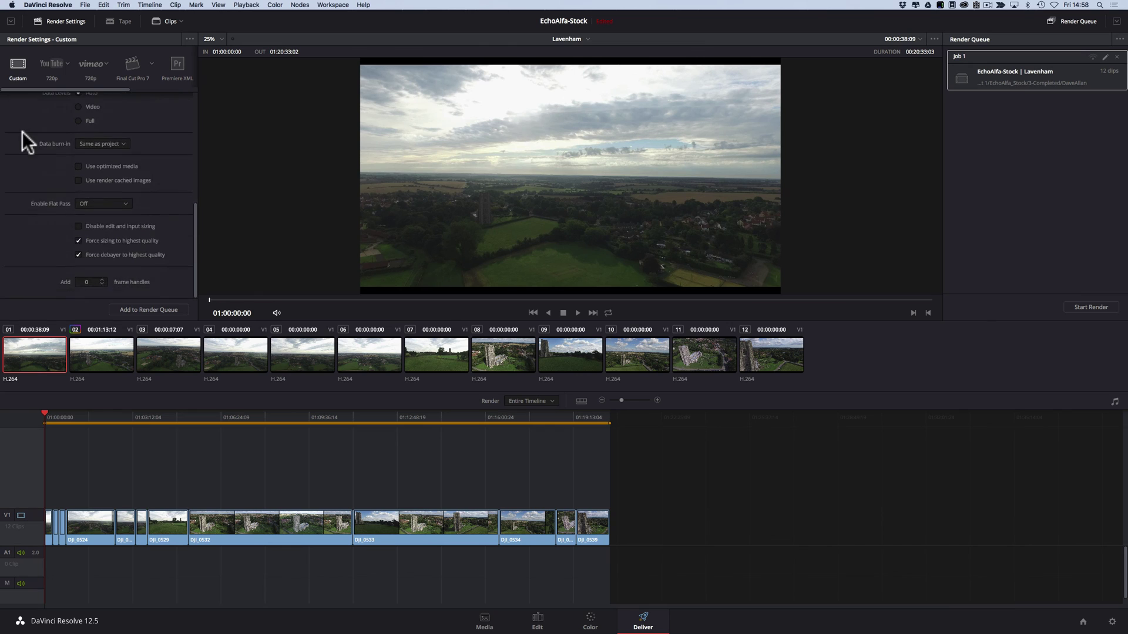
scroll(21, 135, "up", 3)
scroll(14, 137, "down", 1)
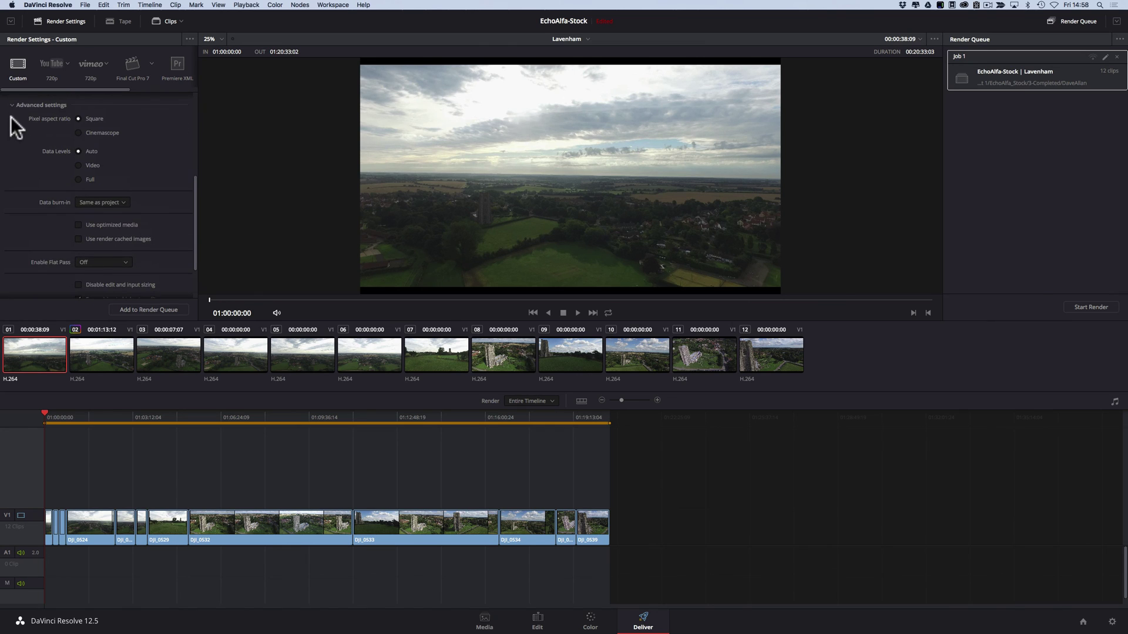
left_click(24, 112)
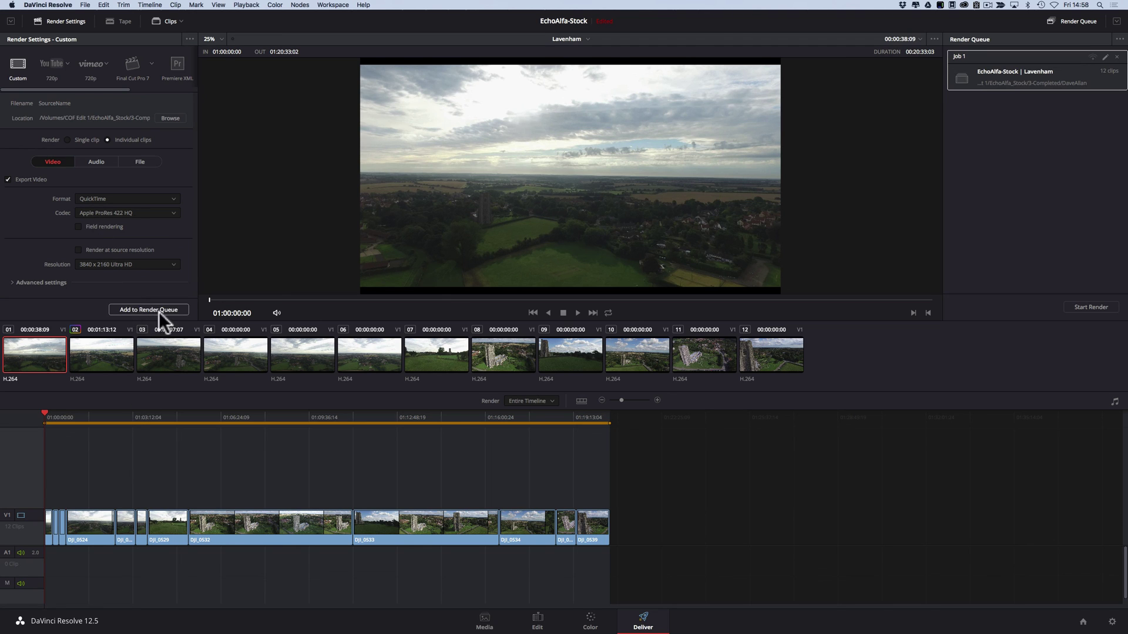
Add the Lavenham timeline to the render queue and remove the older Job 1 from it.
left_click(130, 305)
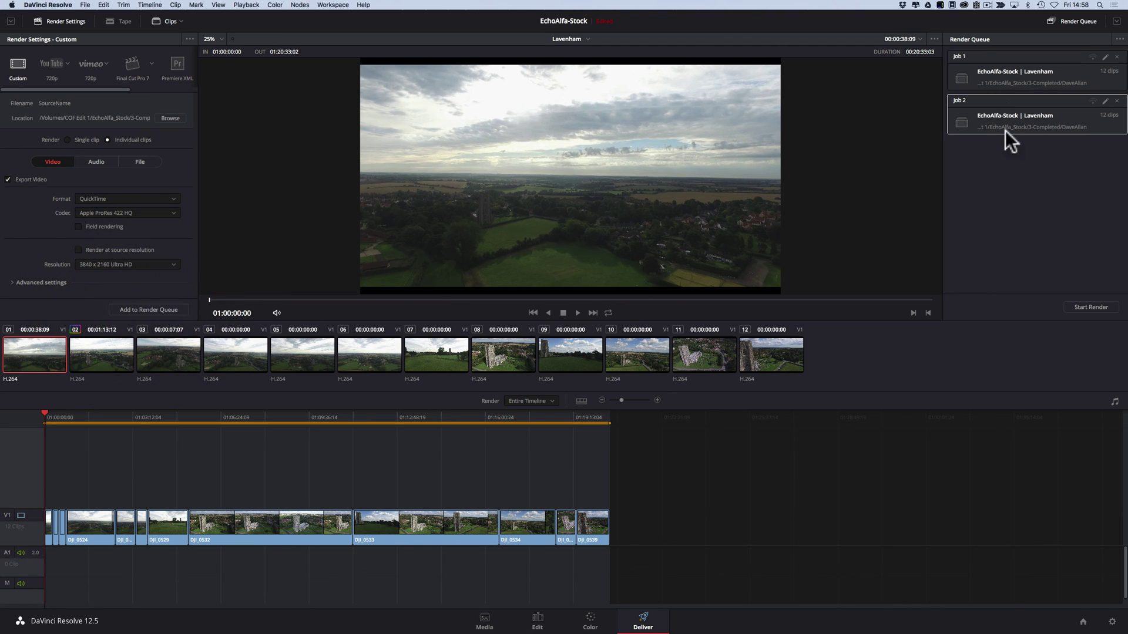
left_click(1117, 56)
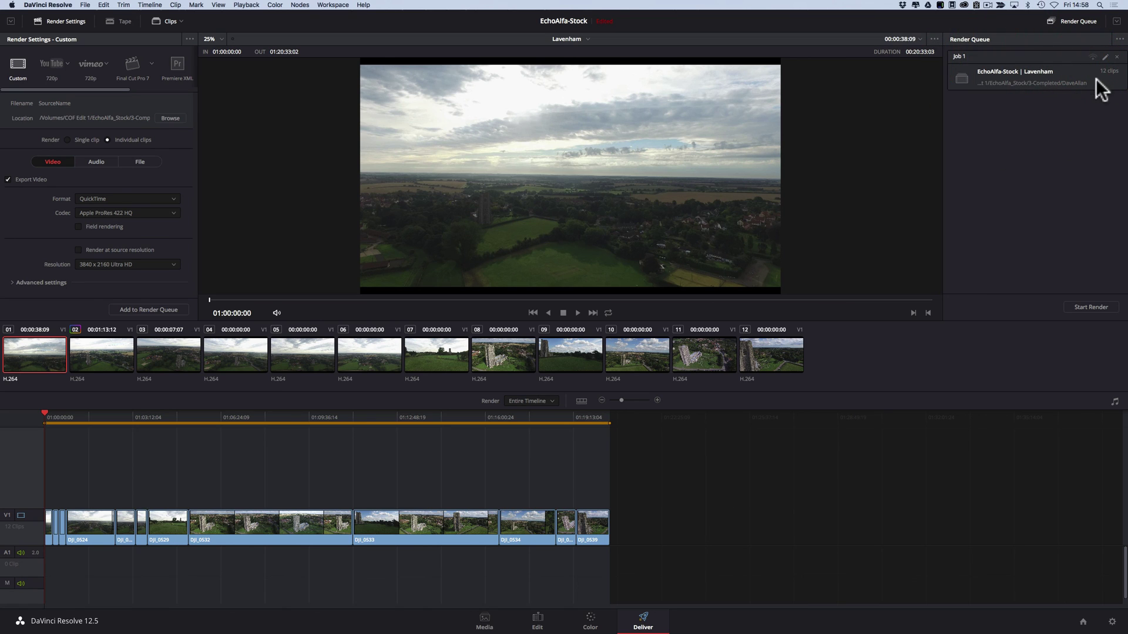